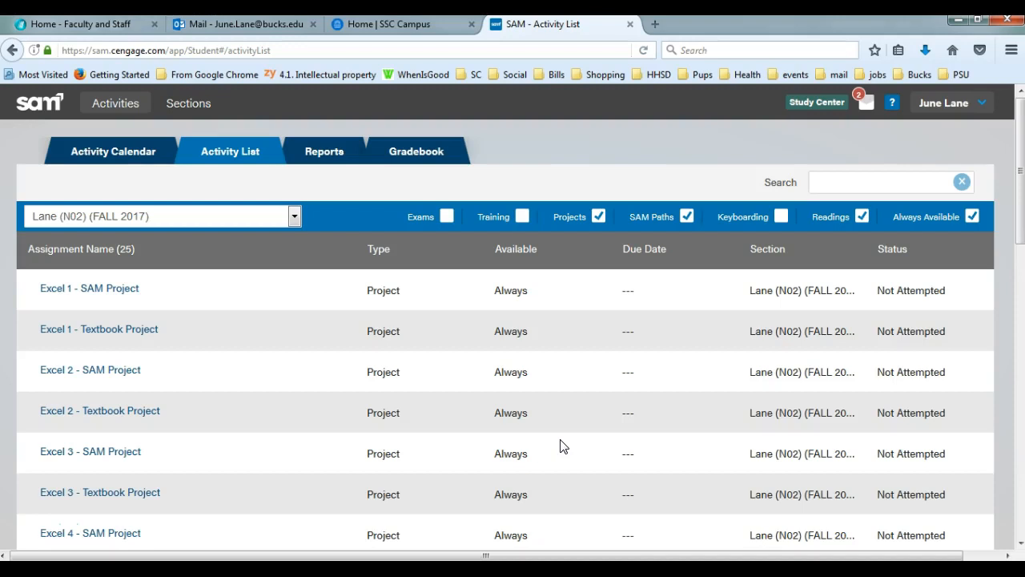
Open the Word 3 - Textbook Project assignment from the activity list and start it.
{"action": "left_click", "coordinate": [588, 455]}
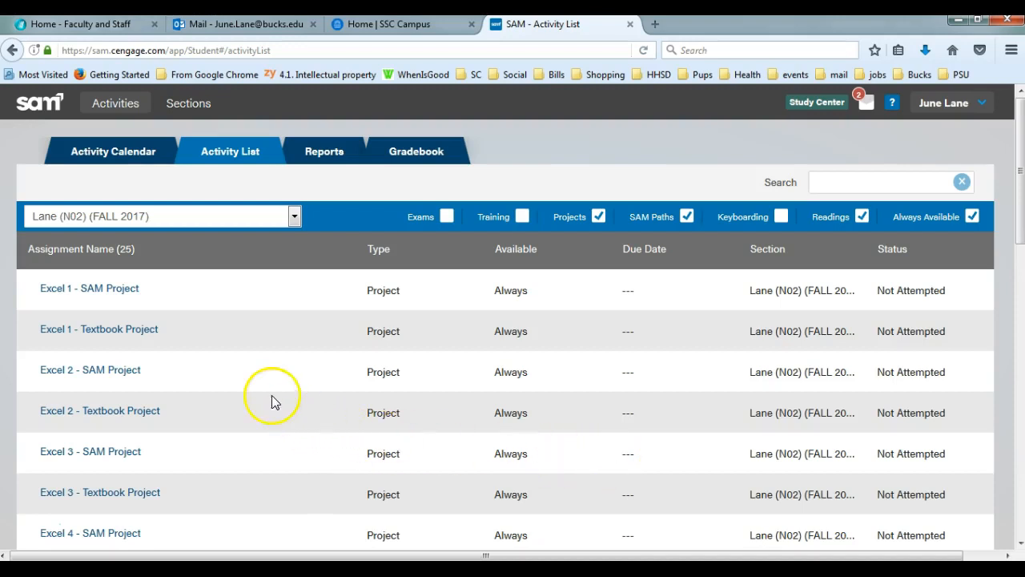
{"action": "scroll", "coordinate": [271, 401], "scroll_direction": "down", "scroll_amount": 5}
{"action": "scroll", "coordinate": [270, 398], "scroll_direction": "down", "scroll_amount": 8}
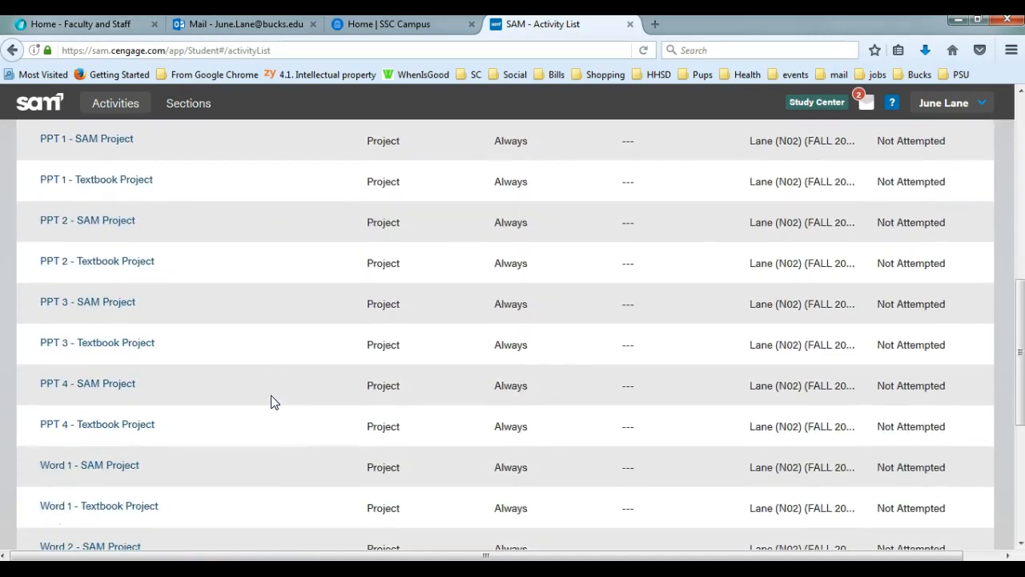
{"action": "scroll", "coordinate": [271, 400], "scroll_direction": "down", "scroll_amount": 5}
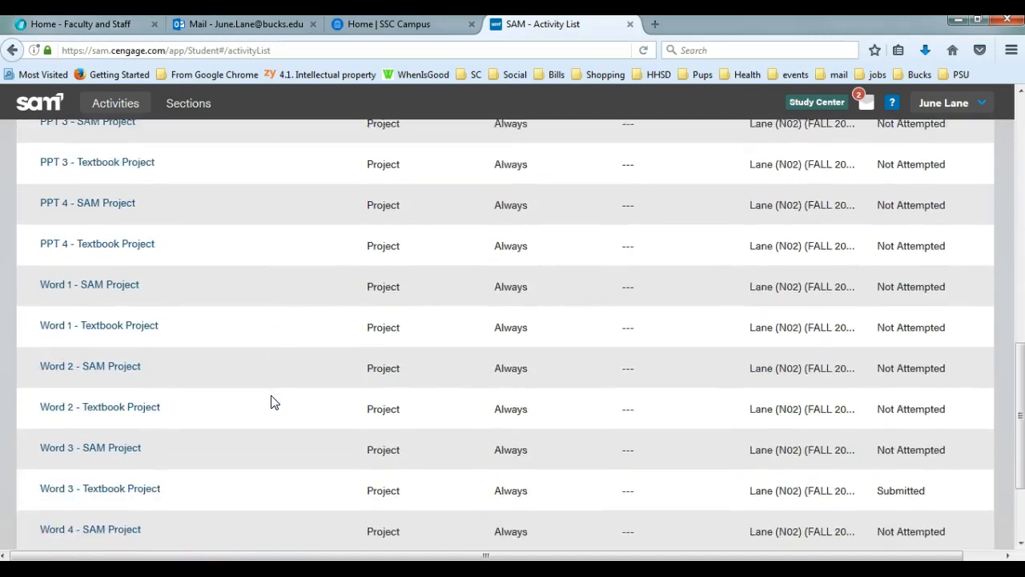
{"action": "left_click", "coordinate": [180, 366]}
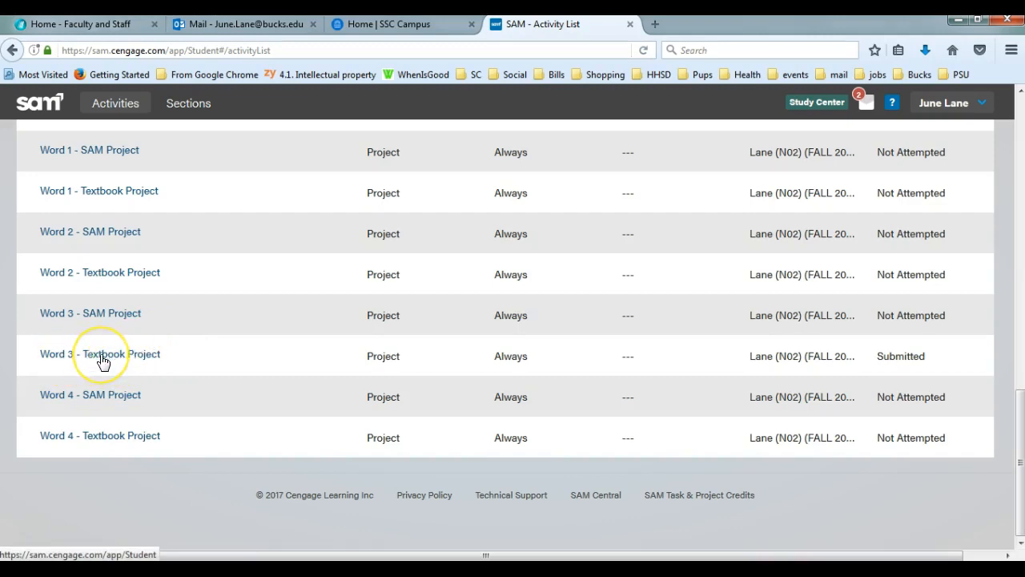
{"action": "left_click", "coordinate": [130, 360]}
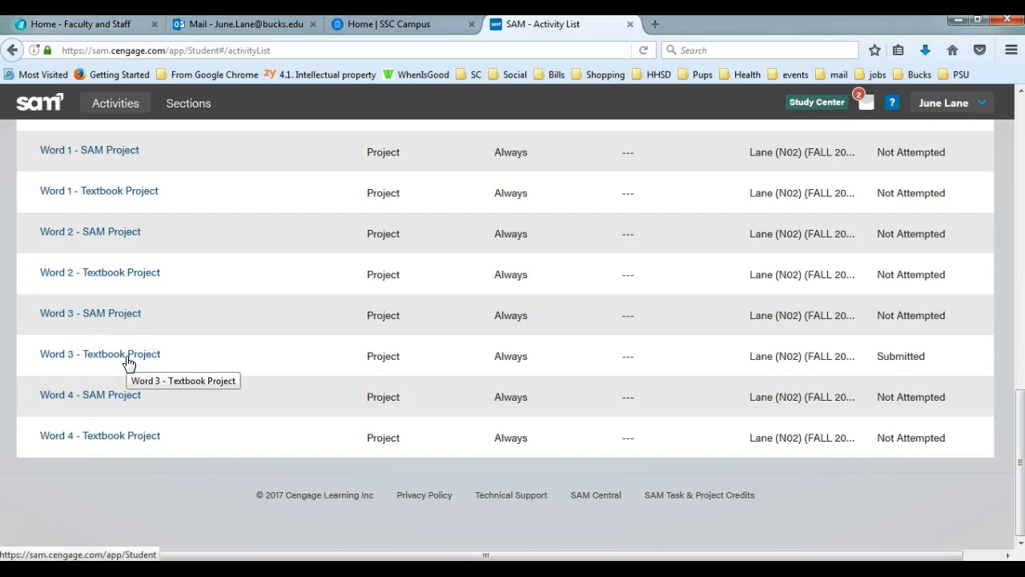
{"action": "left_click", "coordinate": [127, 359]}
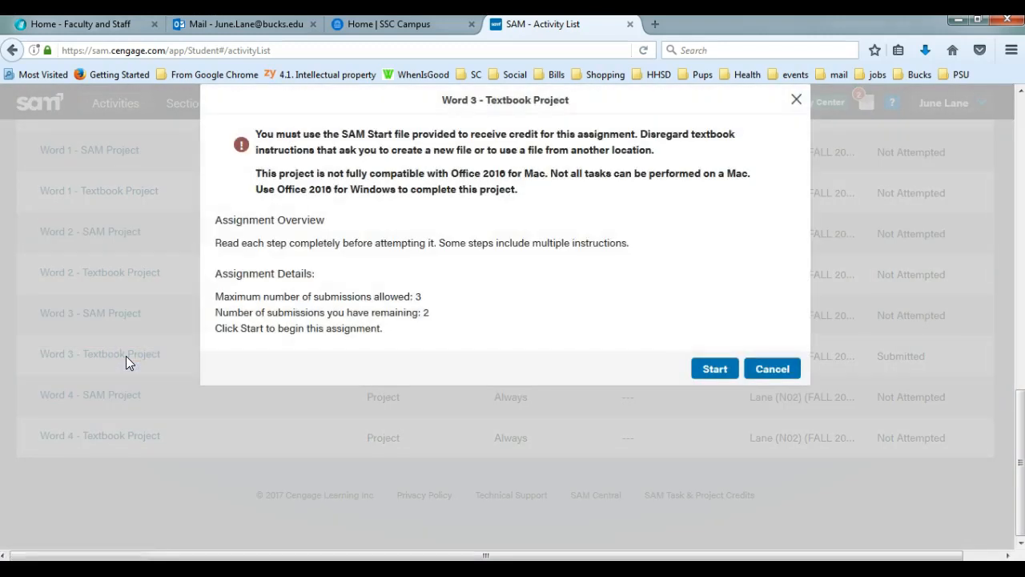
{"action": "left_click", "coordinate": [714, 378]}
{"action": "left_click", "coordinate": [714, 376]}
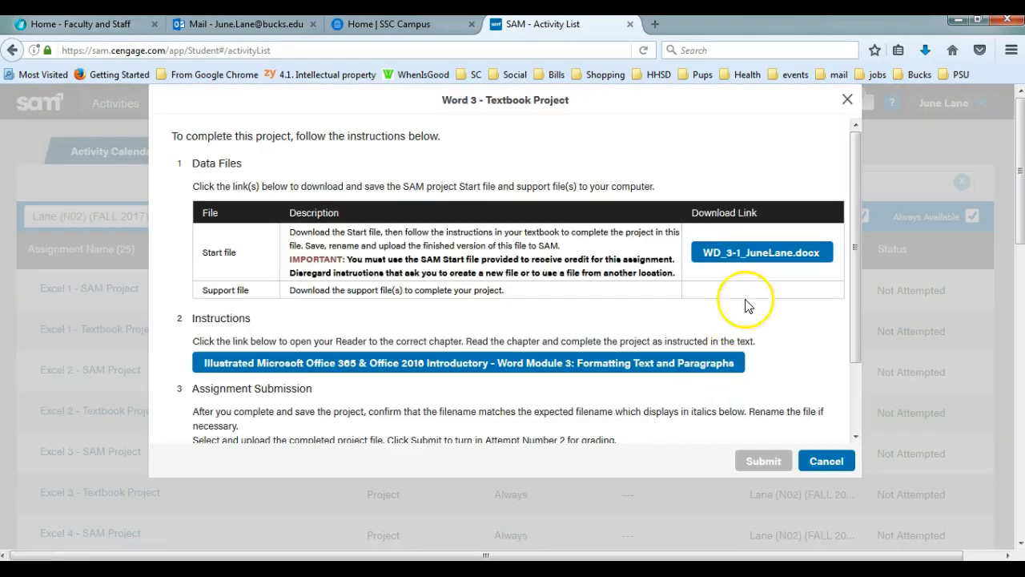
Download the project's WD_3-1 Start file and choose to open it with Microsoft Word.
{"action": "left_click", "coordinate": [763, 255]}
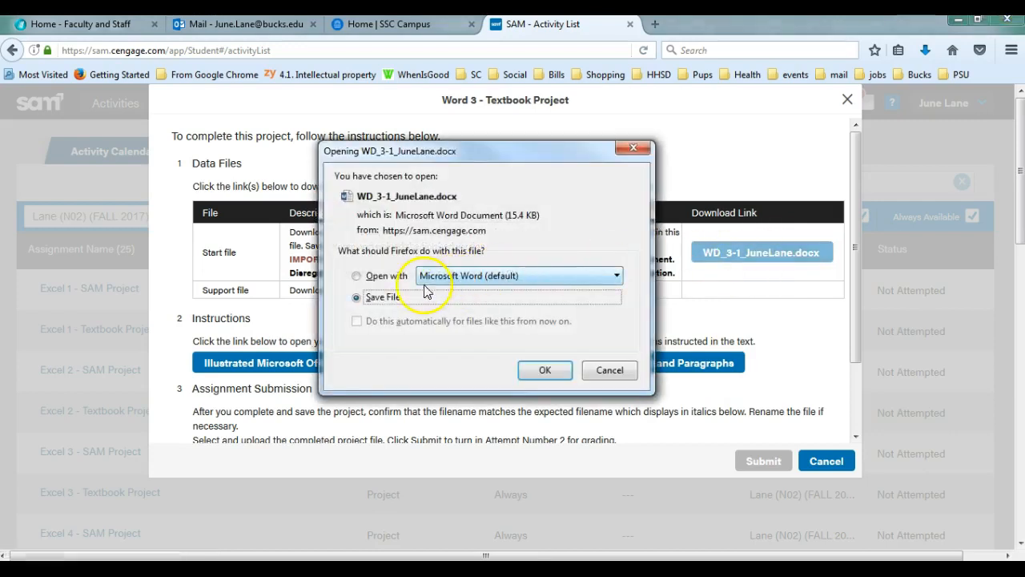
{"action": "left_click", "coordinate": [358, 276]}
{"action": "left_click", "coordinate": [537, 371]}
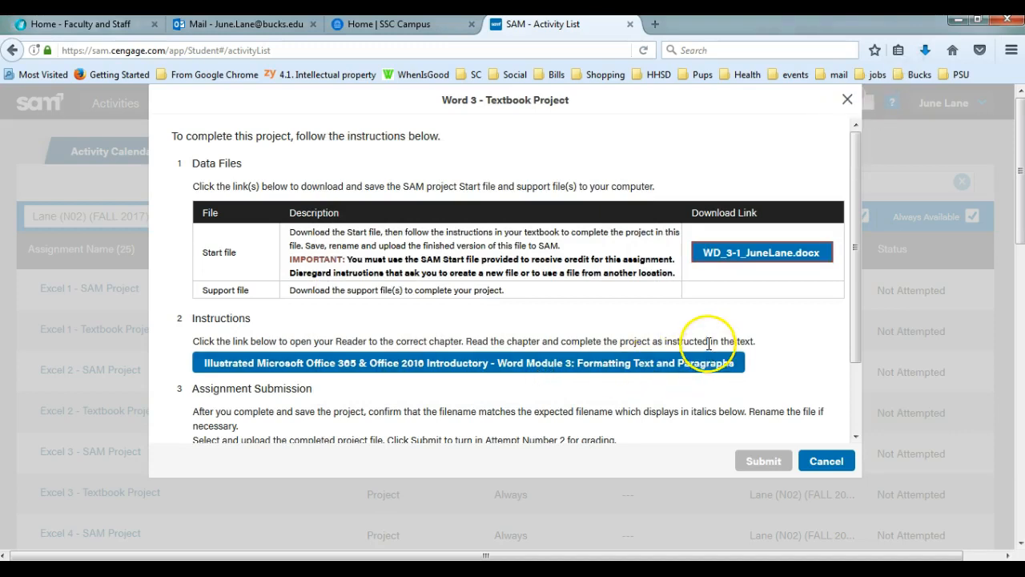
Copy the expected WD_3-October_Projects filename from the Assignment Submission table.
{"action": "scroll", "coordinate": [709, 344], "scroll_direction": "down", "scroll_amount": 2}
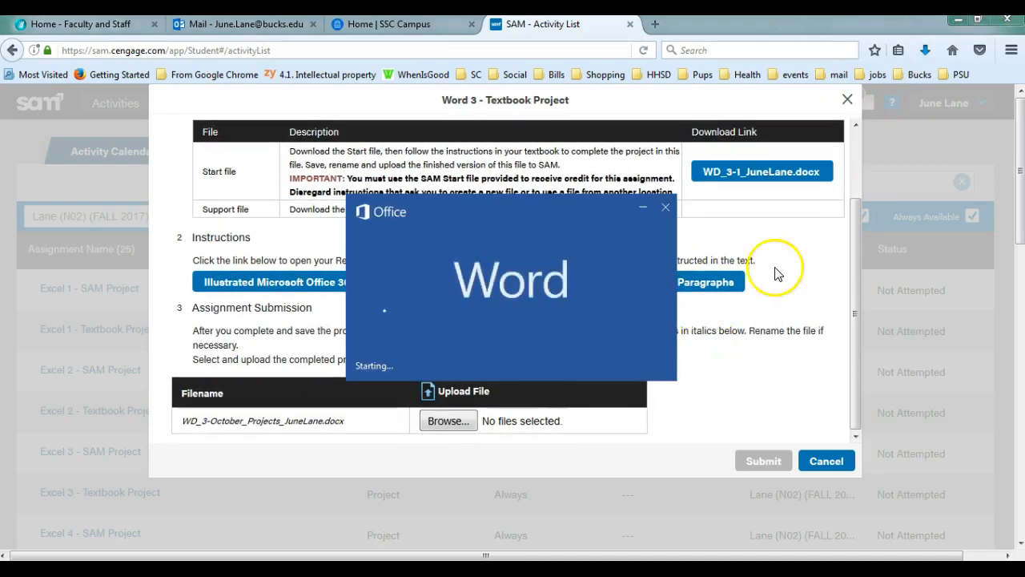
{"action": "left_click_drag", "start_coordinate": [344, 424], "coordinate": [183, 425]}
{"action": "key", "text": "ctrl+c"}
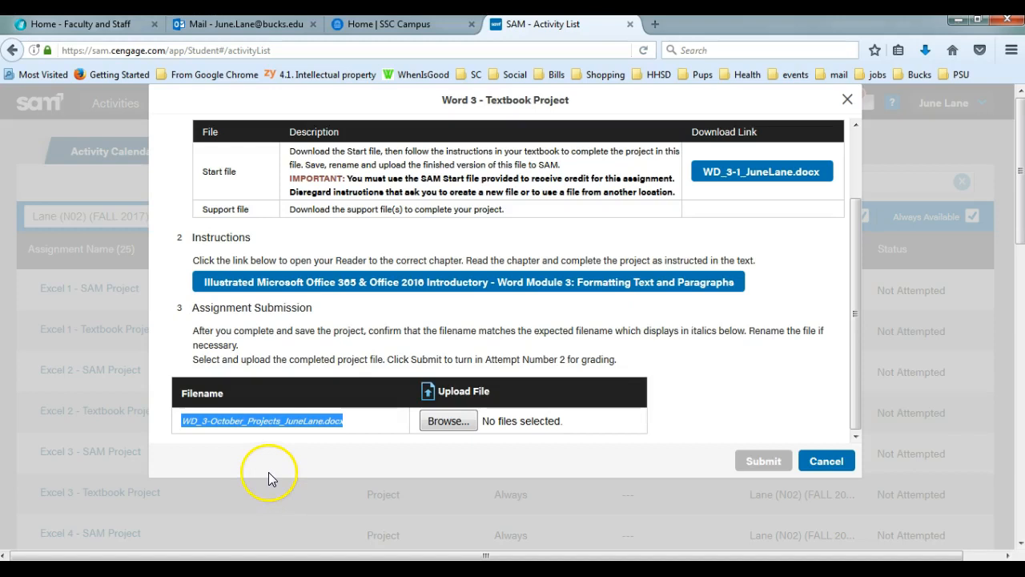
Switch to Word and save the start document to the Desktop under the copied WD_3-October_Projects filename, replacing the existing file.
{"action": "left_click", "coordinate": [298, 571]}
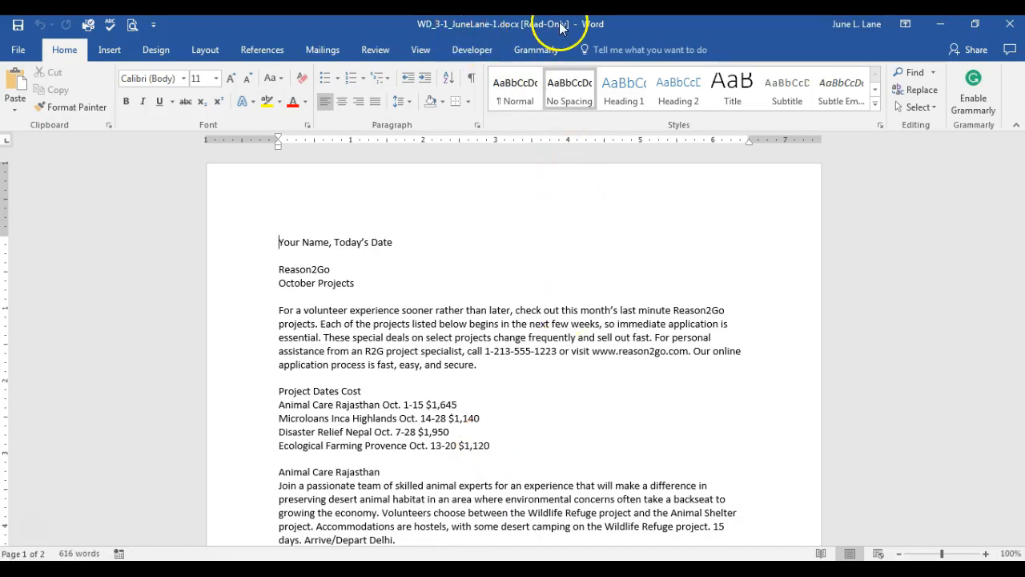
{"action": "left_click", "coordinate": [19, 51]}
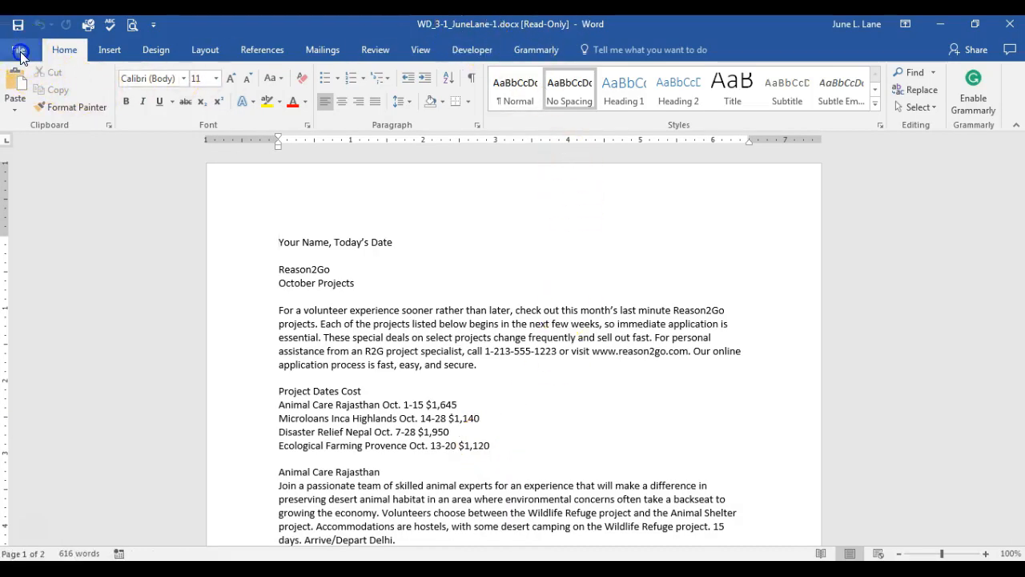
{"action": "left_click", "coordinate": [26, 201]}
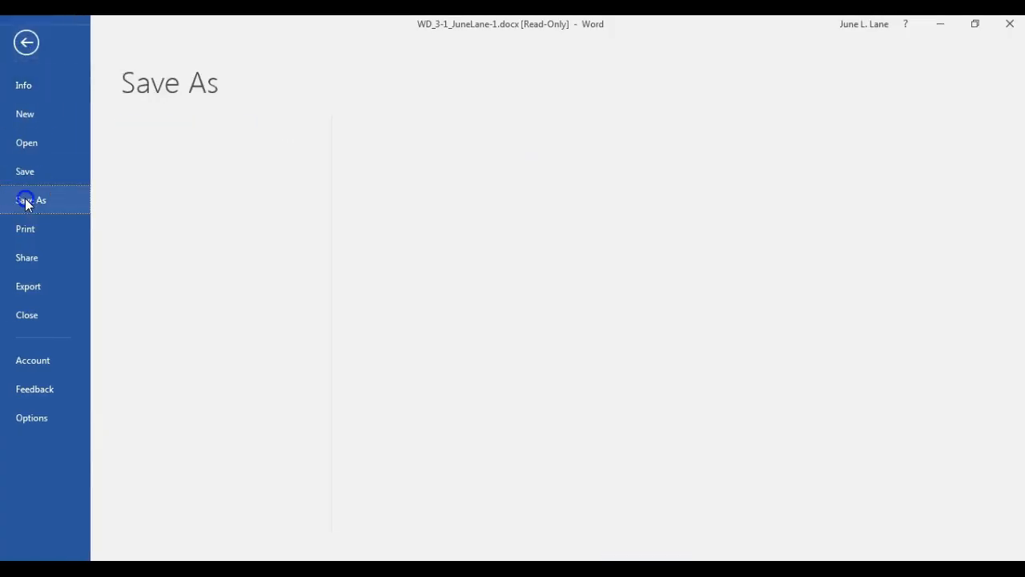
{"action": "left_click", "coordinate": [172, 396]}
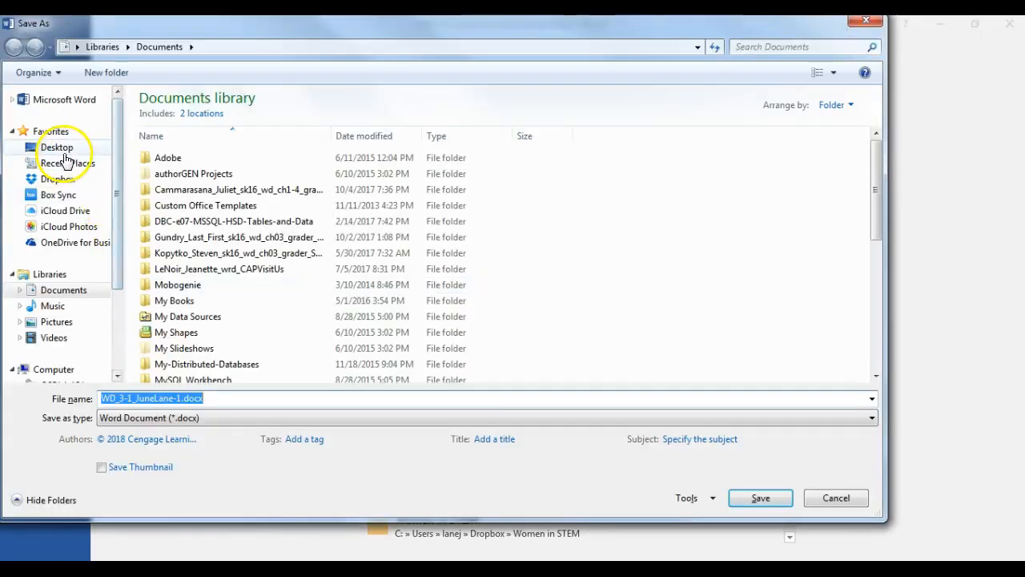
{"action": "left_click", "coordinate": [58, 148]}
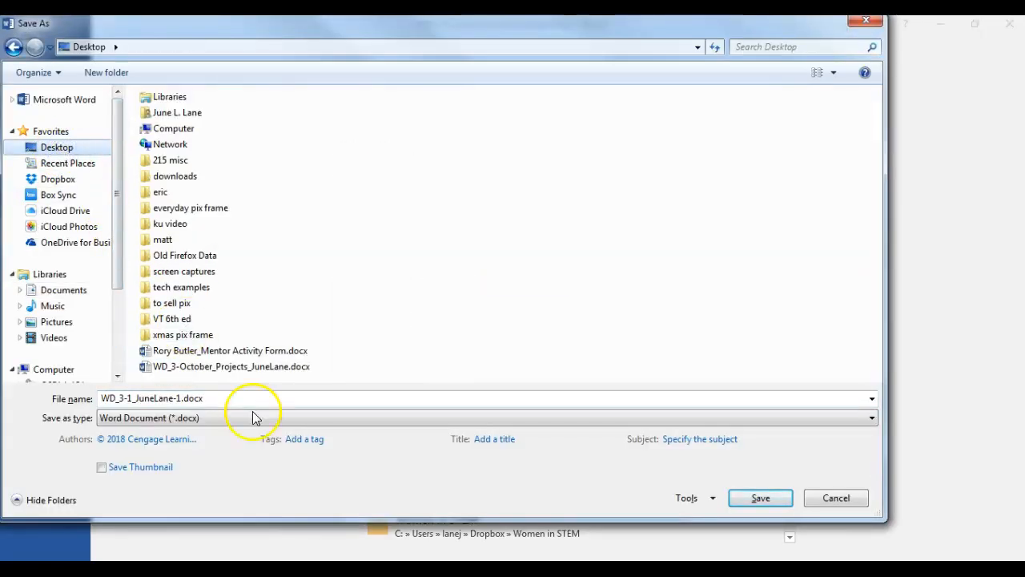
{"action": "double_click", "coordinate": [168, 398]}
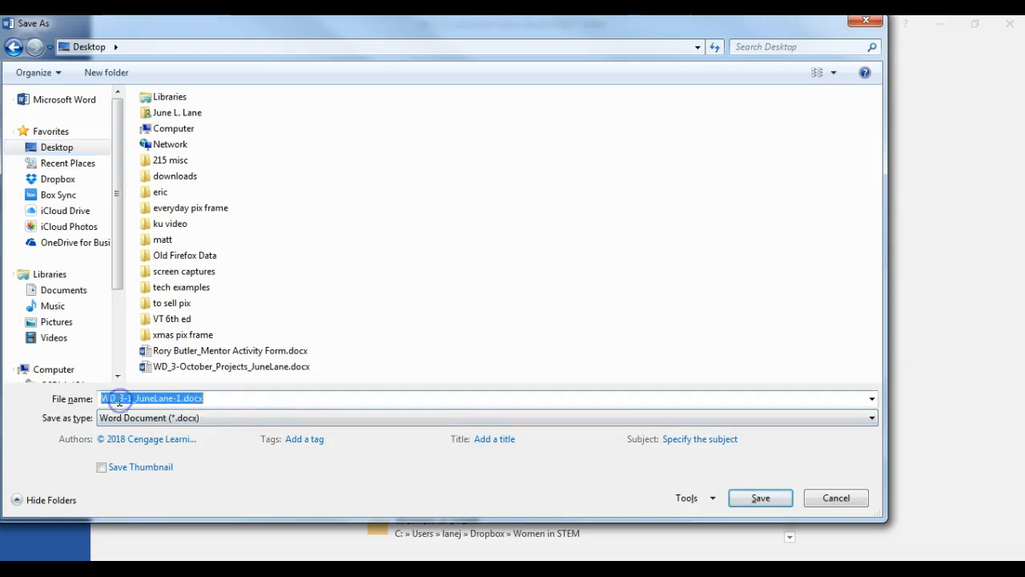
{"action": "key", "text": "ctrl+v"}
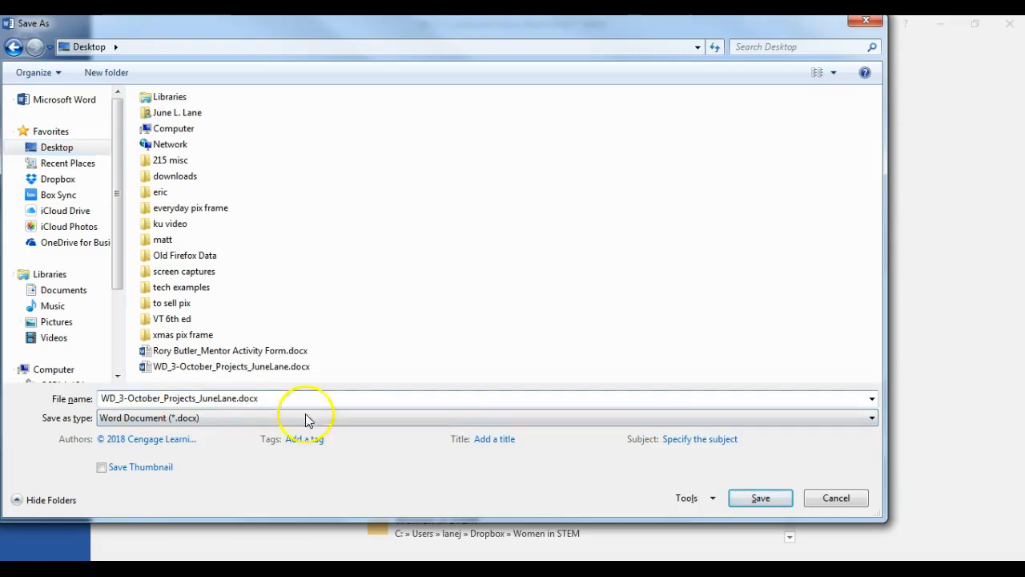
{"action": "left_click", "coordinate": [757, 501]}
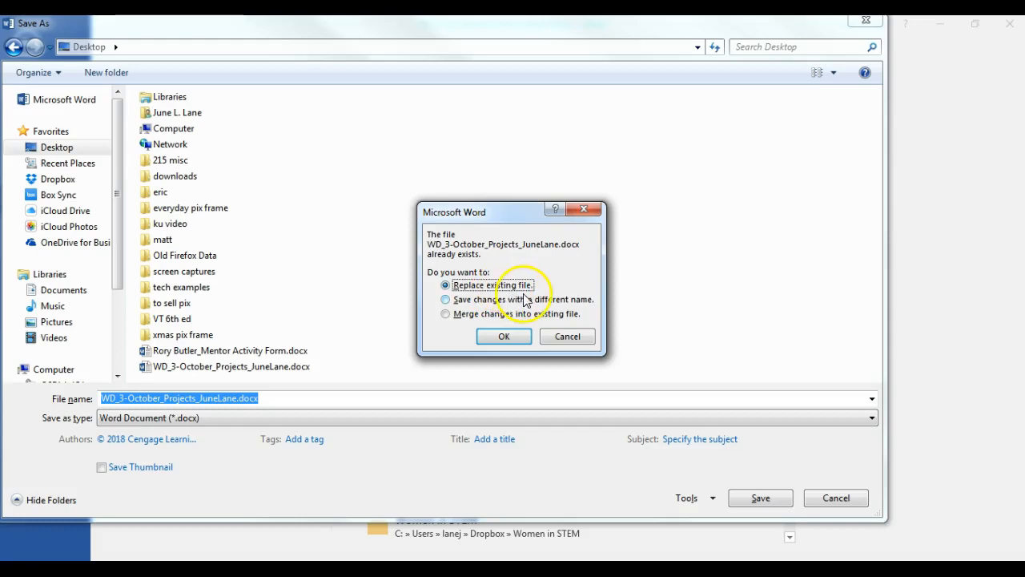
{"action": "left_click", "coordinate": [500, 337]}
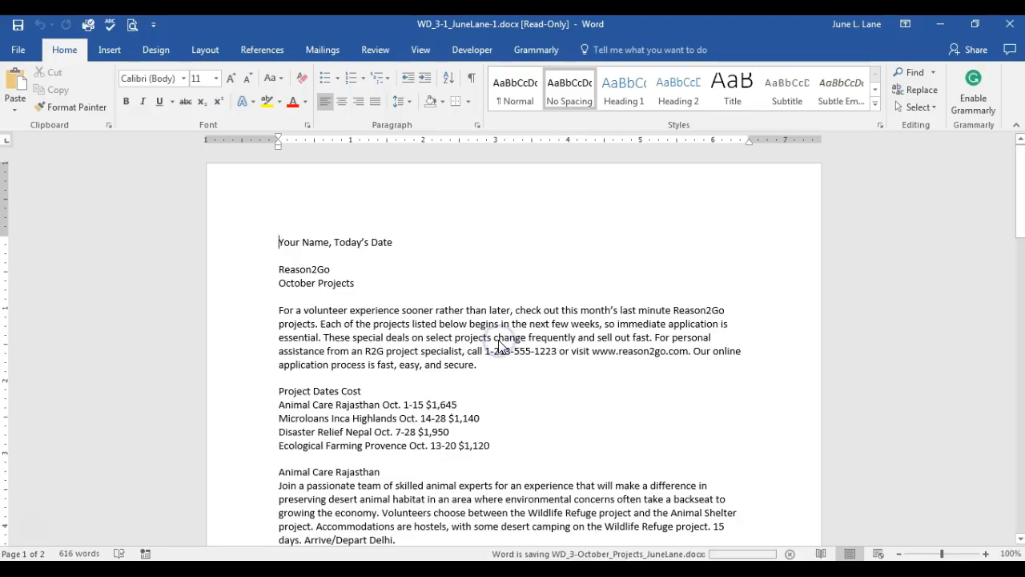
Look through both pages of the October Projects document to examine its unformatted content.
{"action": "scroll", "coordinate": [546, 393], "scroll_direction": "down", "scroll_amount": 3}
{"action": "scroll", "coordinate": [546, 393], "scroll_direction": "down", "scroll_amount": 10}
{"action": "scroll", "coordinate": [547, 395], "scroll_direction": "down", "scroll_amount": 11}
{"action": "scroll", "coordinate": [546, 394], "scroll_direction": "down", "scroll_amount": 4}
{"action": "scroll", "coordinate": [546, 395], "scroll_direction": "up", "scroll_amount": 4}
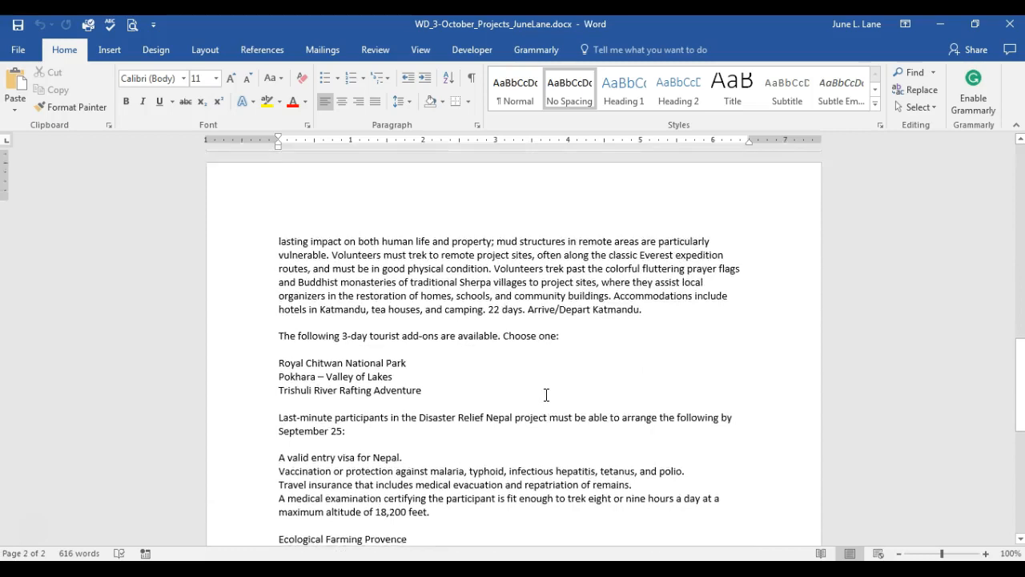
{"action": "scroll", "coordinate": [547, 395], "scroll_direction": "up", "scroll_amount": 20}
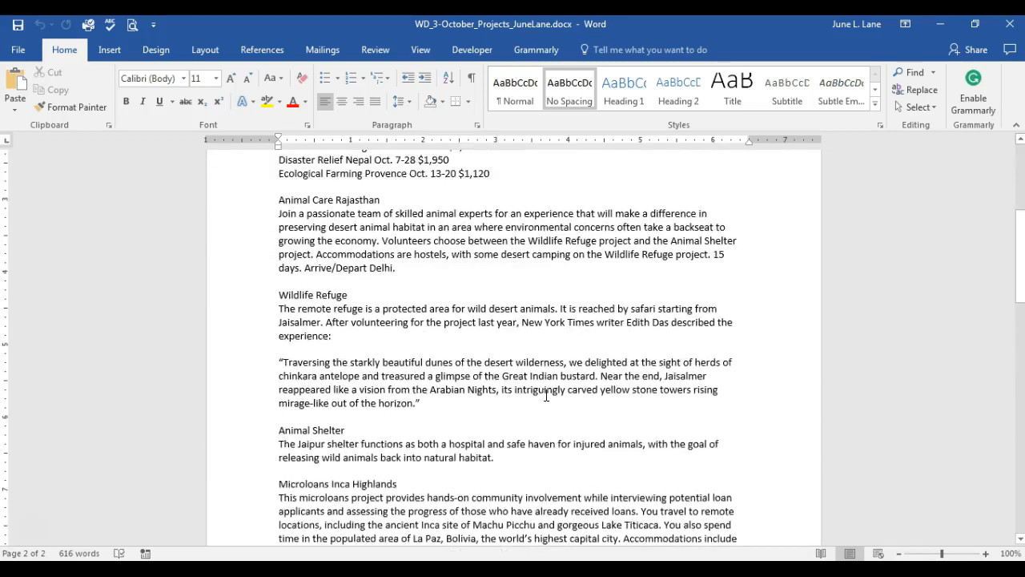
{"action": "scroll", "coordinate": [546, 394], "scroll_direction": "up", "scroll_amount": 8}
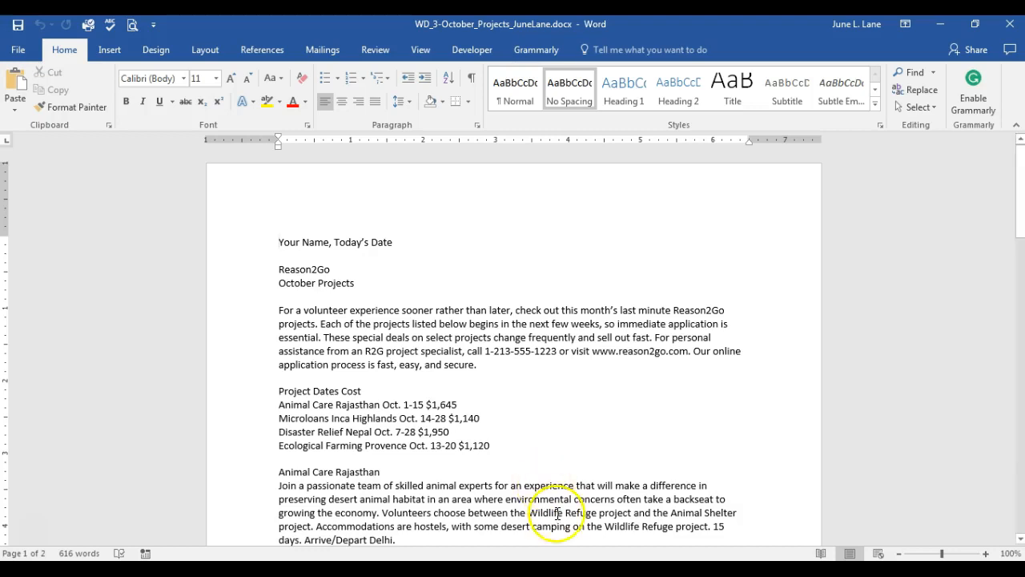
{"action": "scroll", "coordinate": [599, 427], "scroll_direction": "down", "scroll_amount": 1}
{"action": "scroll", "coordinate": [600, 428], "scroll_direction": "down", "scroll_amount": 12}
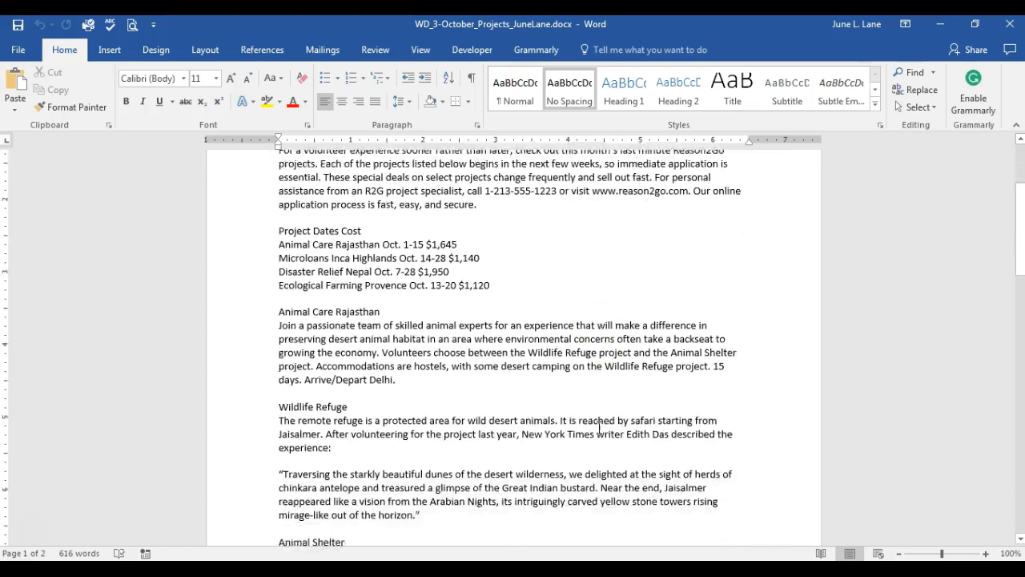
{"action": "scroll", "coordinate": [600, 427], "scroll_direction": "up", "scroll_amount": 13}
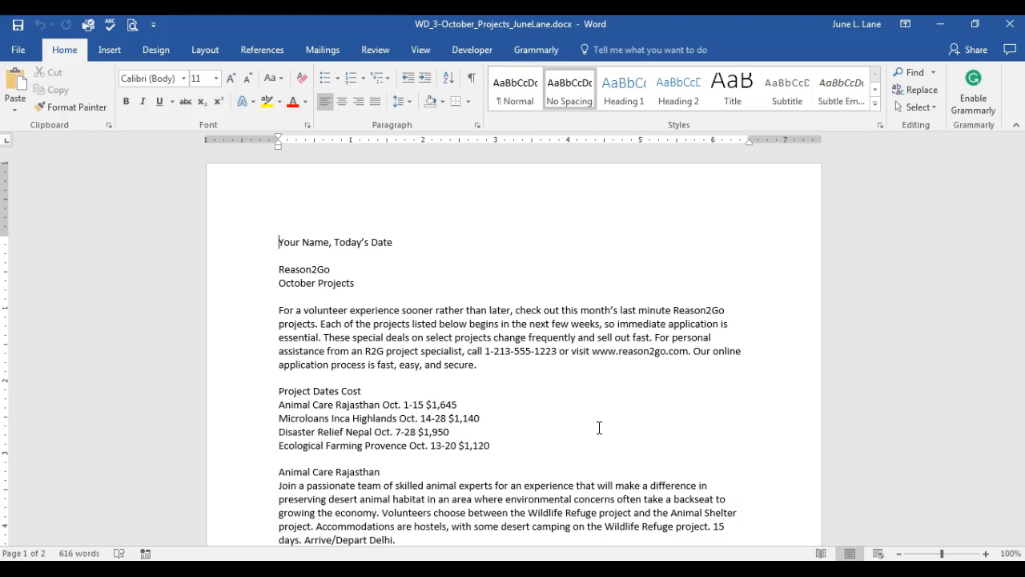
Change the font of the whole document to Garamond at 12 points.
{"action": "key", "text": "ctrl+a"}
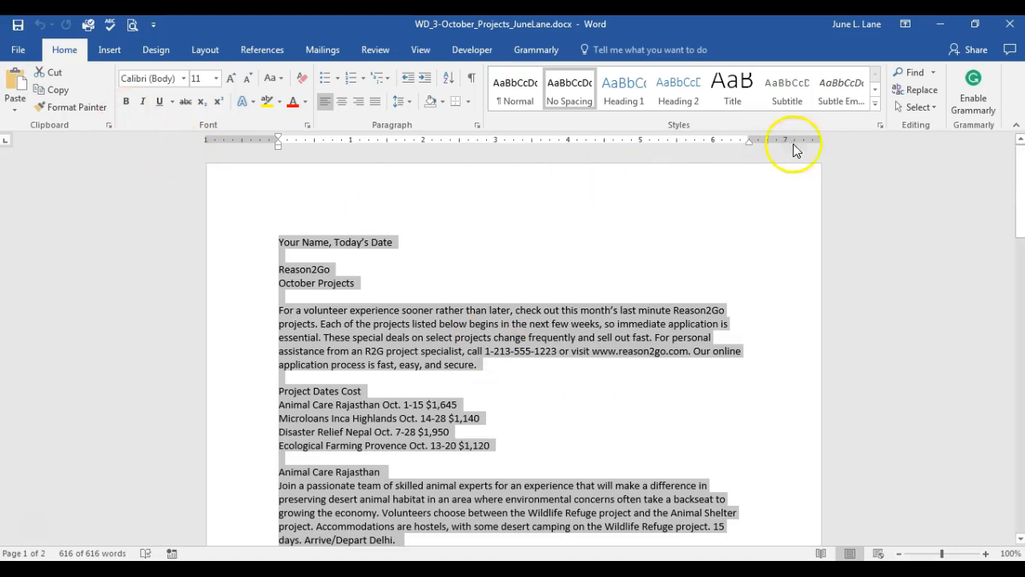
{"action": "left_click", "coordinate": [935, 107]}
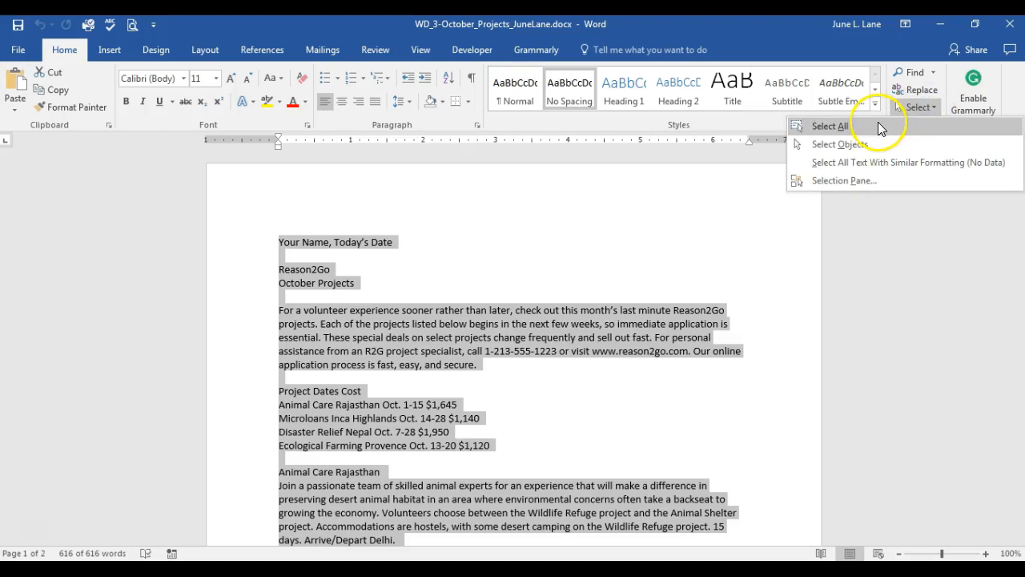
{"action": "left_click", "coordinate": [933, 107]}
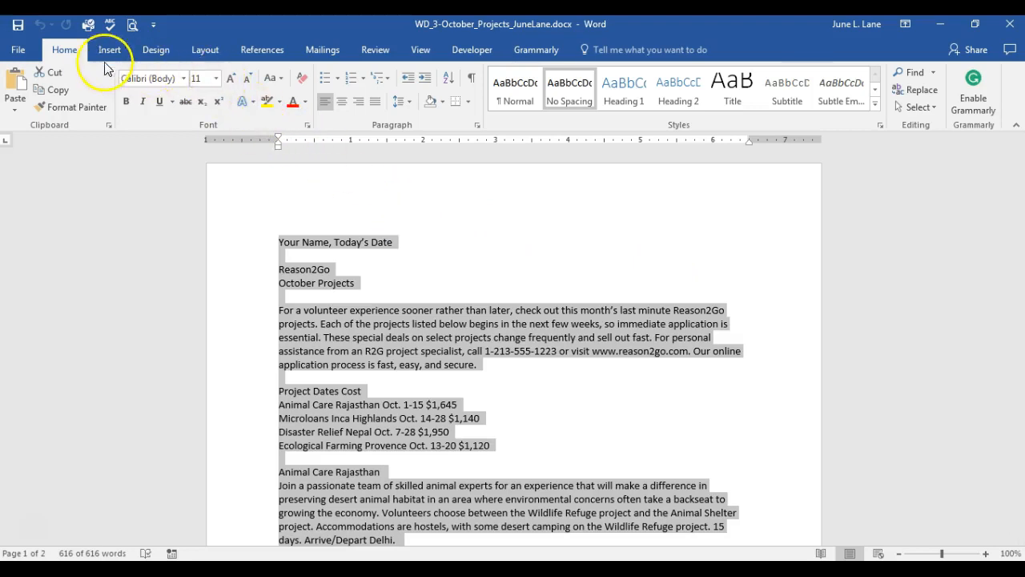
{"action": "left_click", "coordinate": [184, 78]}
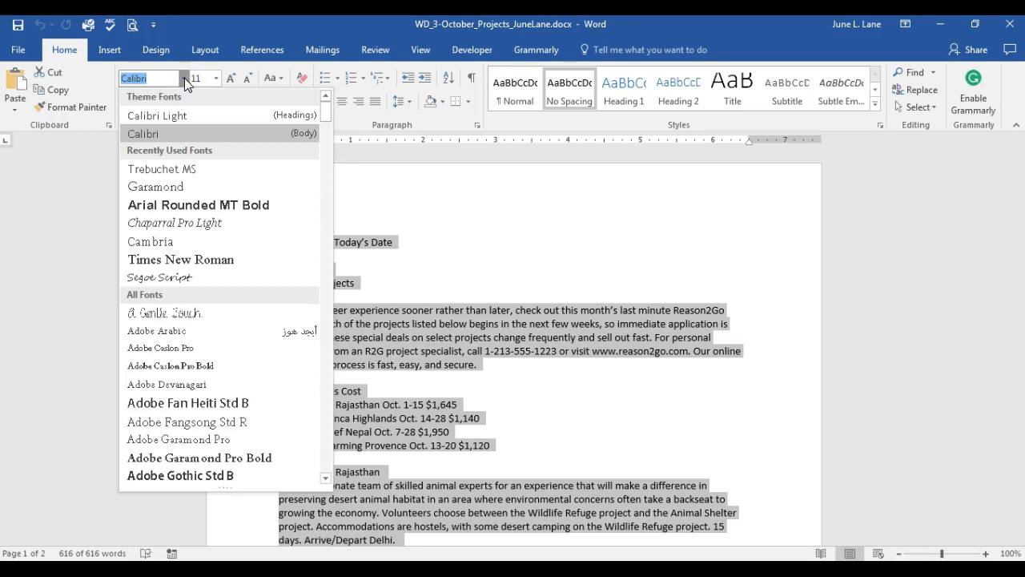
{"action": "left_click", "coordinate": [170, 191]}
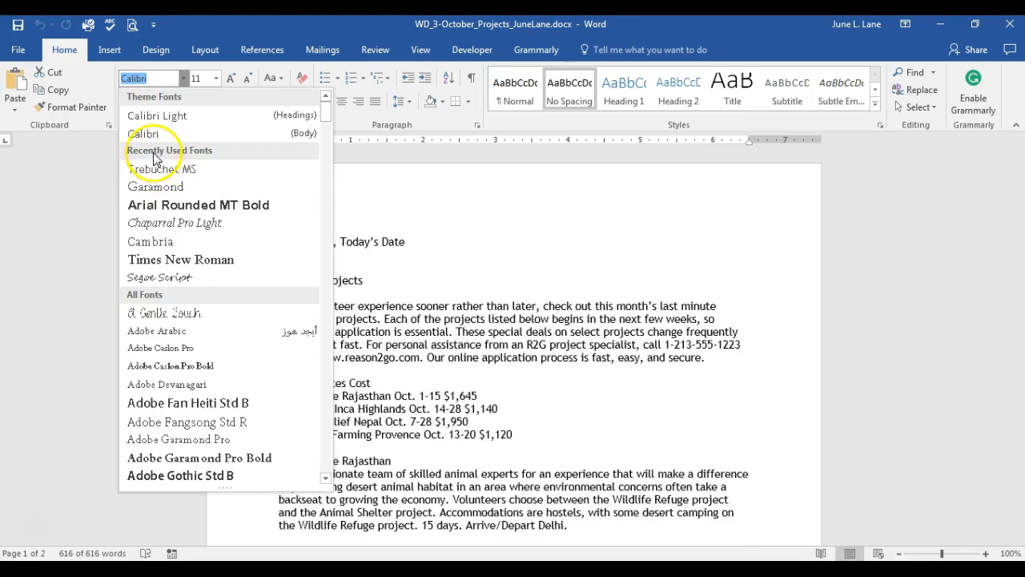
{"action": "left_click", "coordinate": [171, 191]}
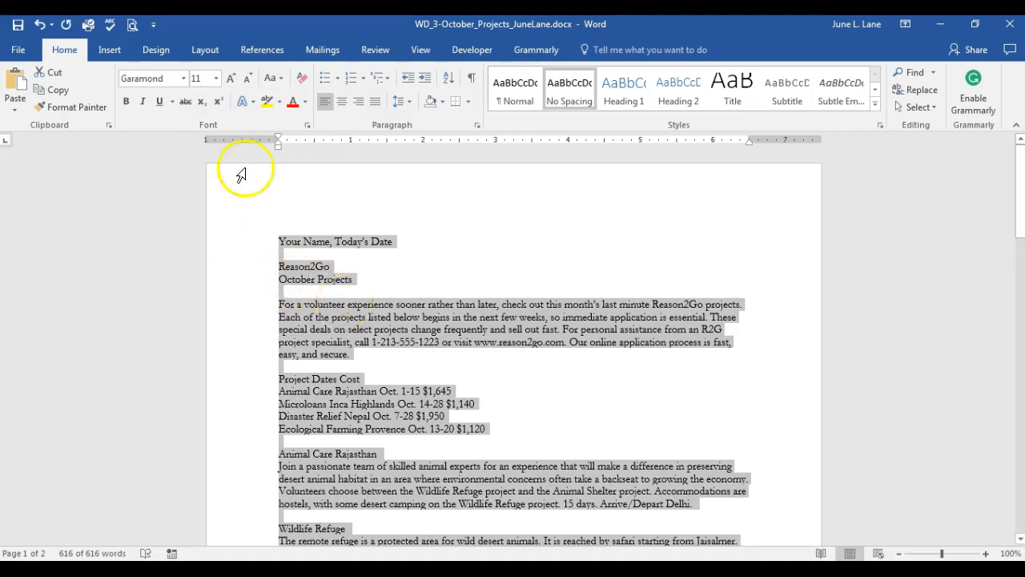
{"action": "left_click", "coordinate": [216, 79]}
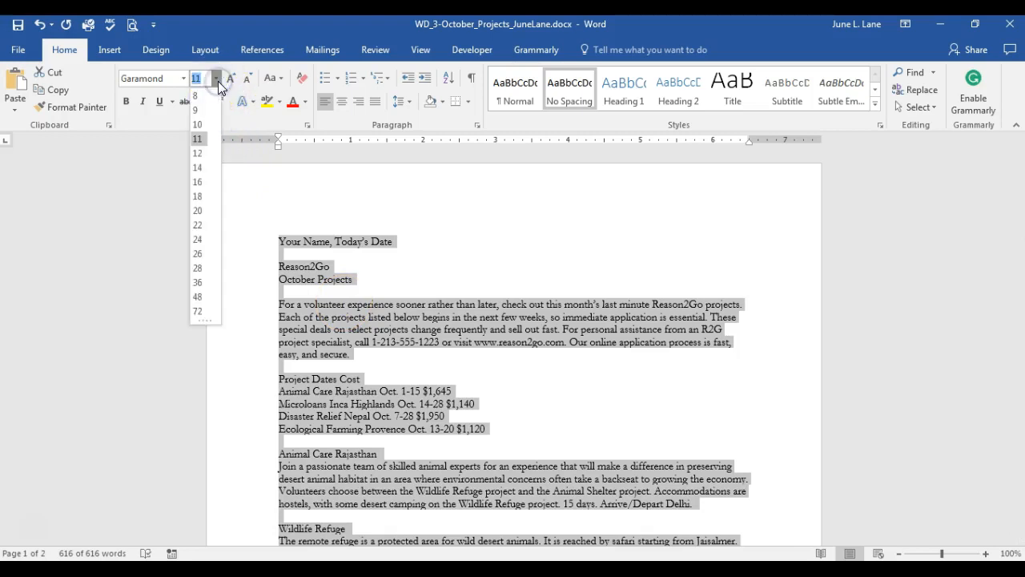
{"action": "left_click", "coordinate": [198, 154]}
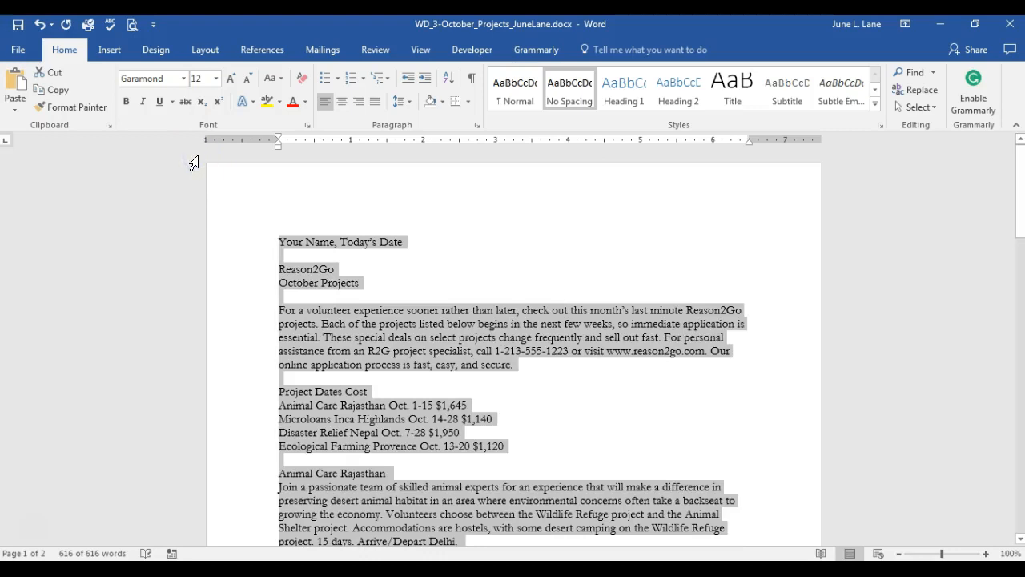
{"action": "left_click", "coordinate": [431, 287]}
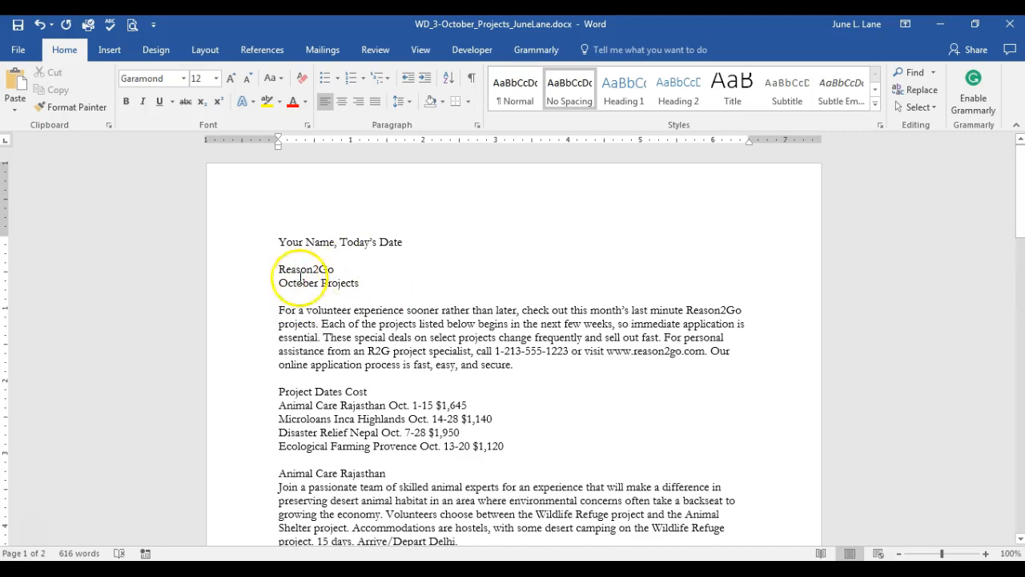
Format the two title lines, Reason2Go and October Projects, in Trebuchet MS at 22 points.
{"action": "left_click", "coordinate": [230, 277]}
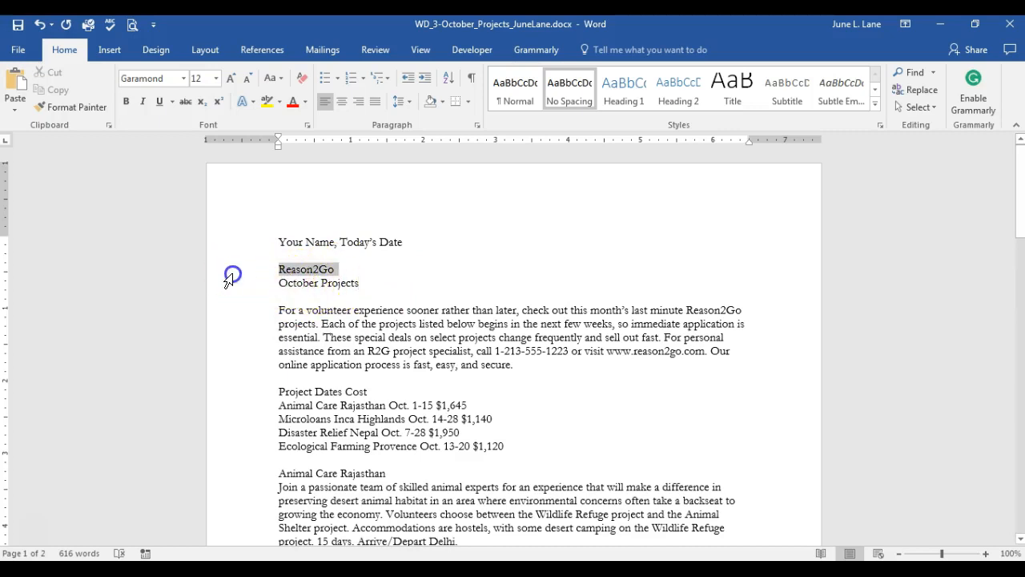
{"action": "left_click_drag", "start_coordinate": [230, 276], "coordinate": [229, 283]}
{"action": "left_click", "coordinate": [278, 283]}
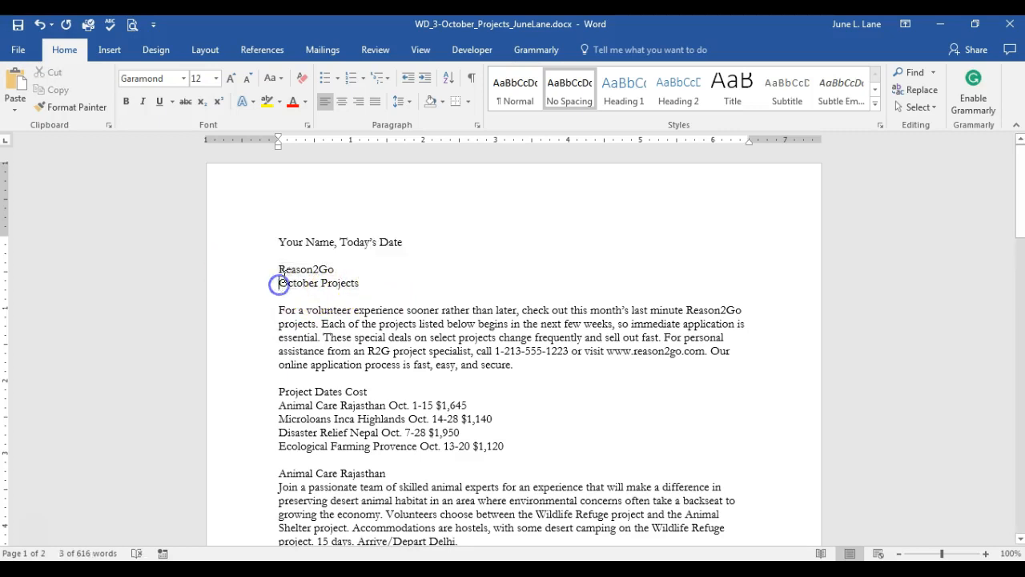
{"action": "left_click_drag", "start_coordinate": [282, 270], "coordinate": [370, 277]}
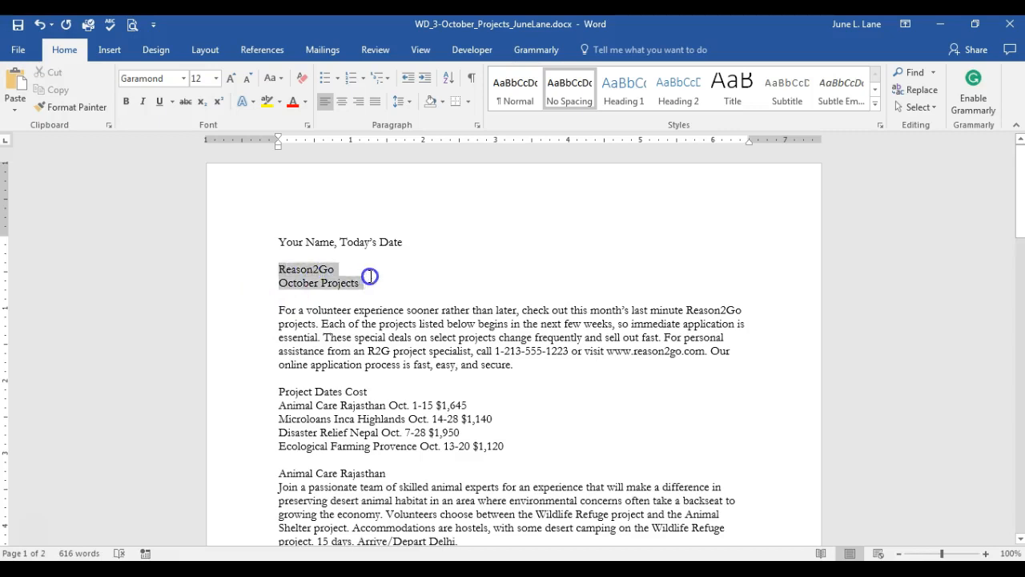
{"action": "left_click", "coordinate": [235, 274]}
{"action": "left_click_drag", "start_coordinate": [236, 274], "coordinate": [235, 282]}
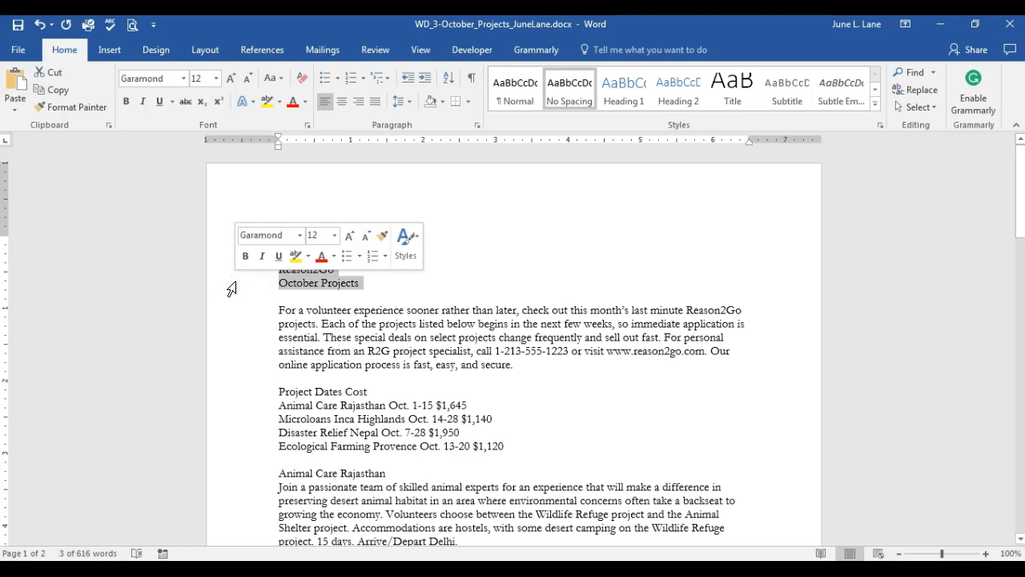
{"action": "left_click", "coordinate": [185, 79]}
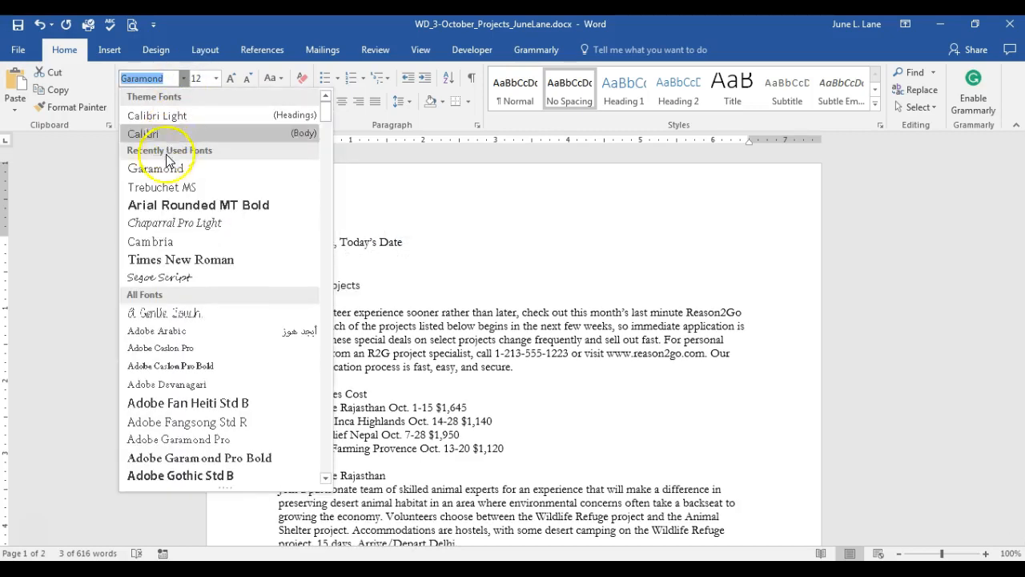
{"action": "left_click", "coordinate": [163, 189]}
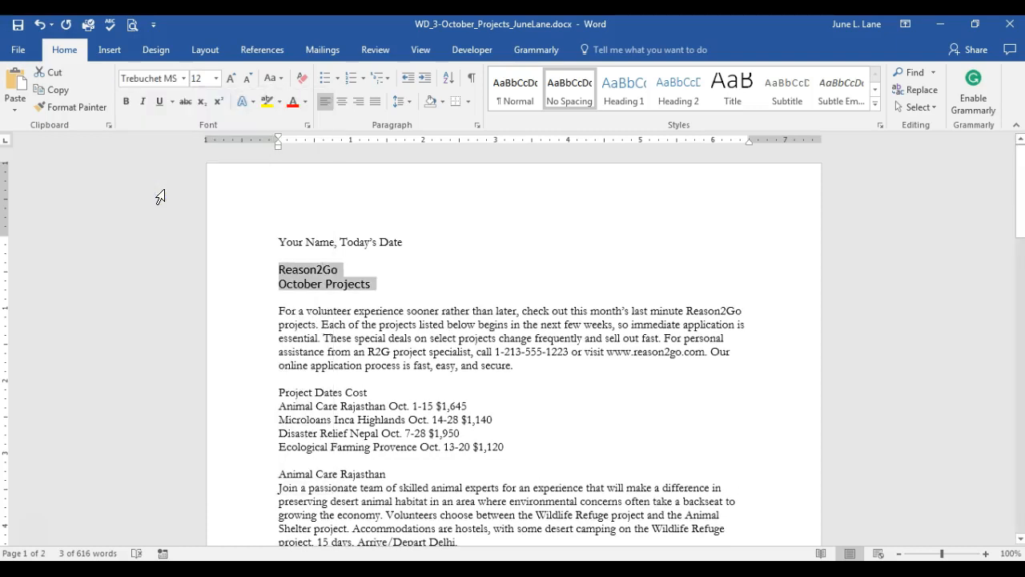
{"action": "left_click", "coordinate": [215, 77]}
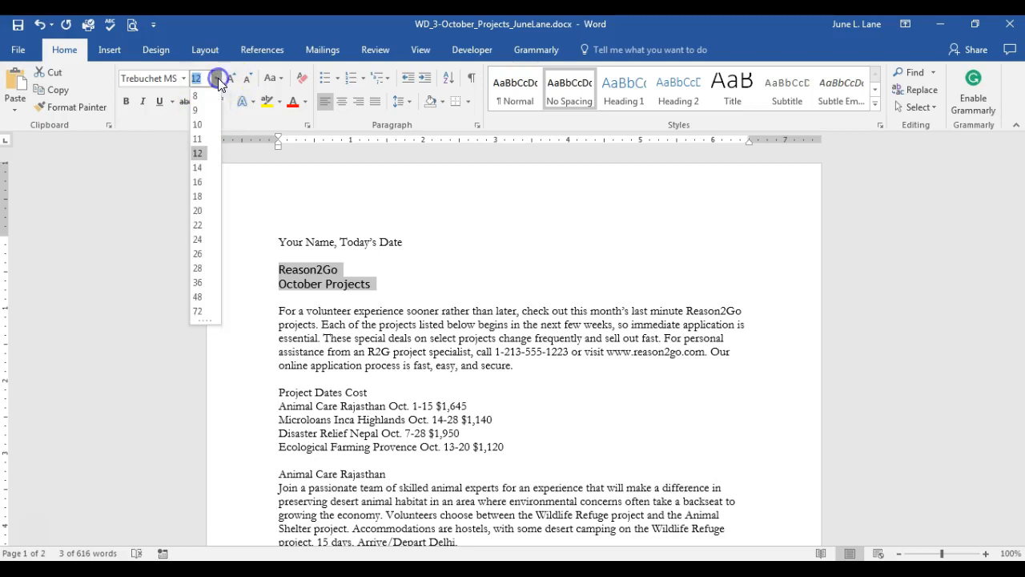
{"action": "left_click", "coordinate": [198, 225]}
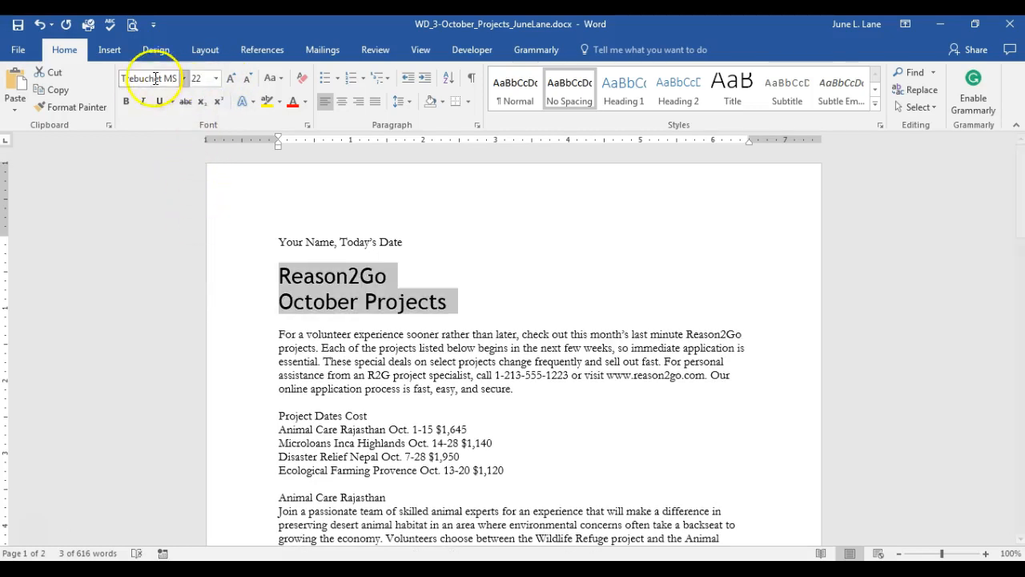
Make the Reason2Go and October Projects title lines bold and color them with the base green theme color.
{"action": "left_click", "coordinate": [128, 101]}
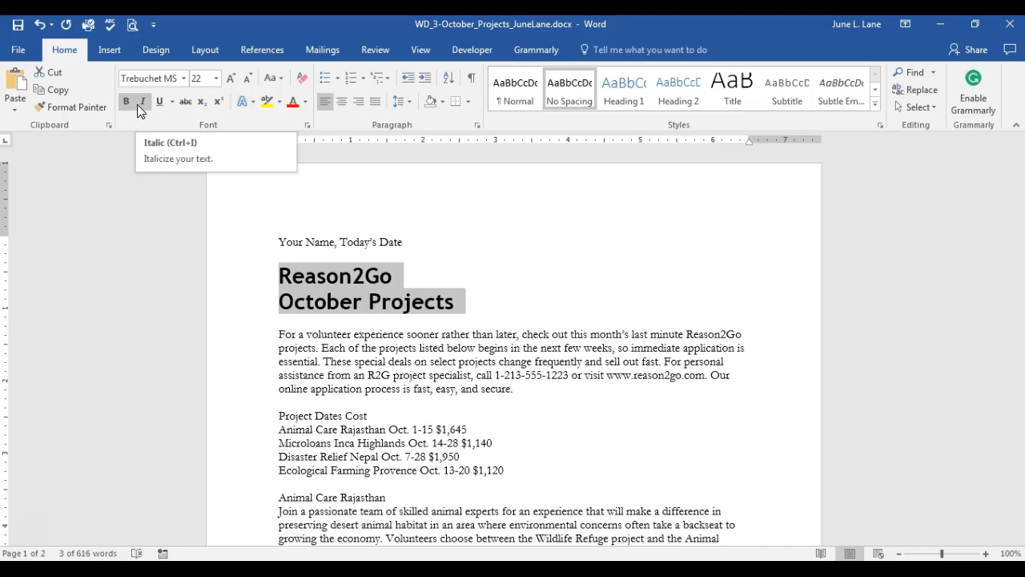
{"action": "left_click", "coordinate": [305, 102]}
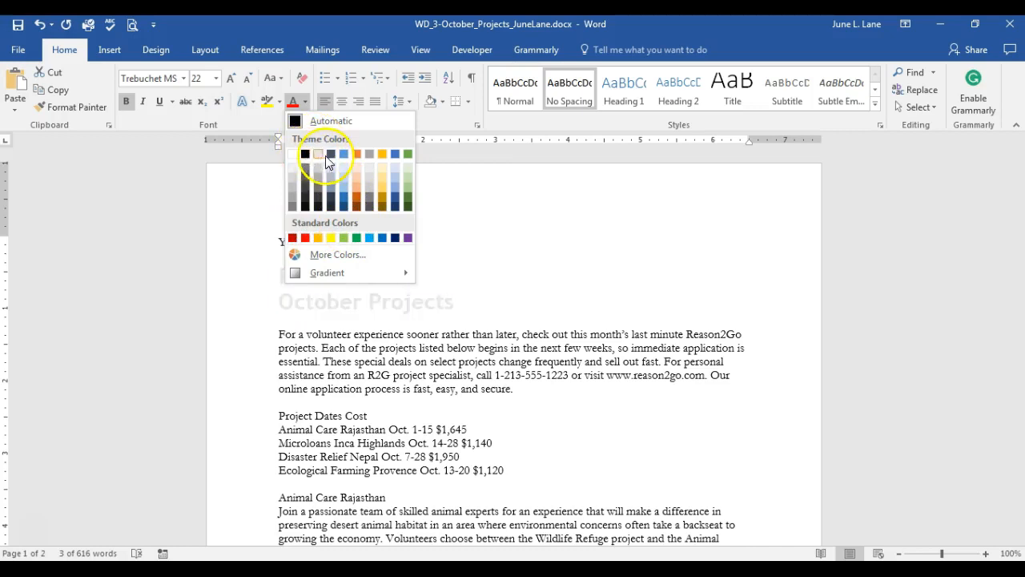
{"action": "left_click", "coordinate": [407, 154]}
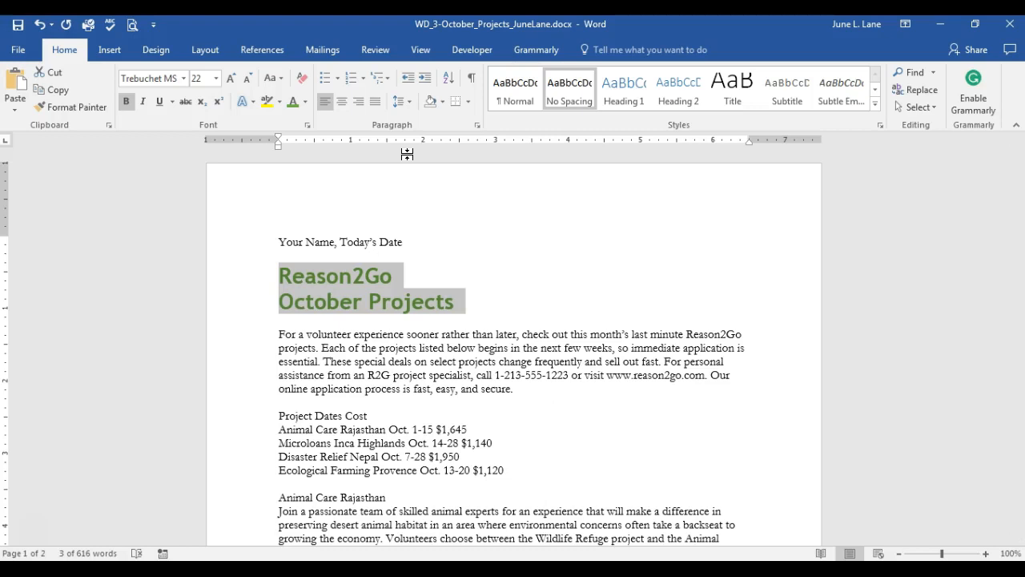
Format the Animal Care Rajasthan heading above its description paragraph in Trebuchet MS at 14 points.
{"action": "scroll", "coordinate": [390, 337], "scroll_direction": "down", "scroll_amount": 2}
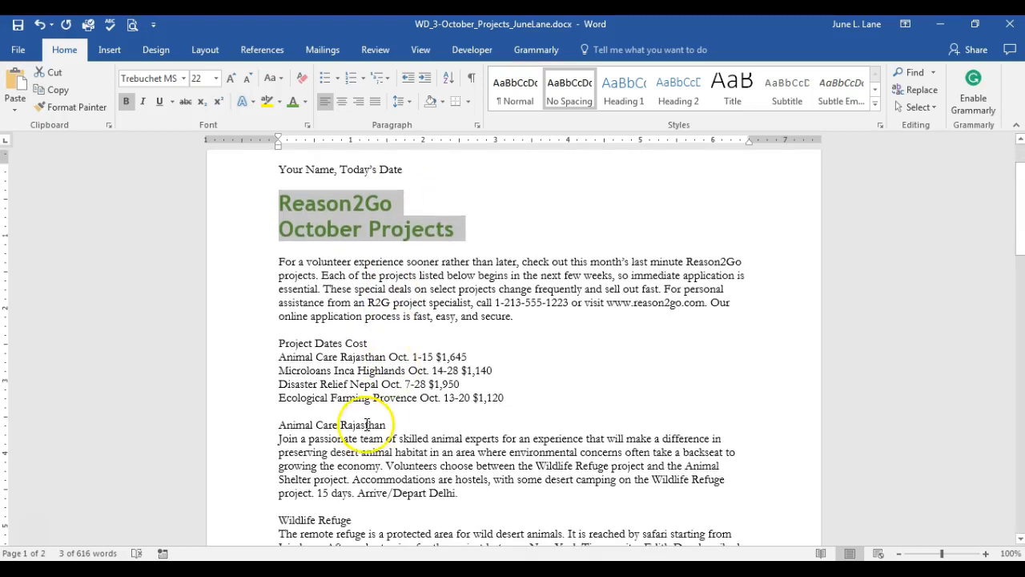
{"action": "left_click", "coordinate": [250, 428]}
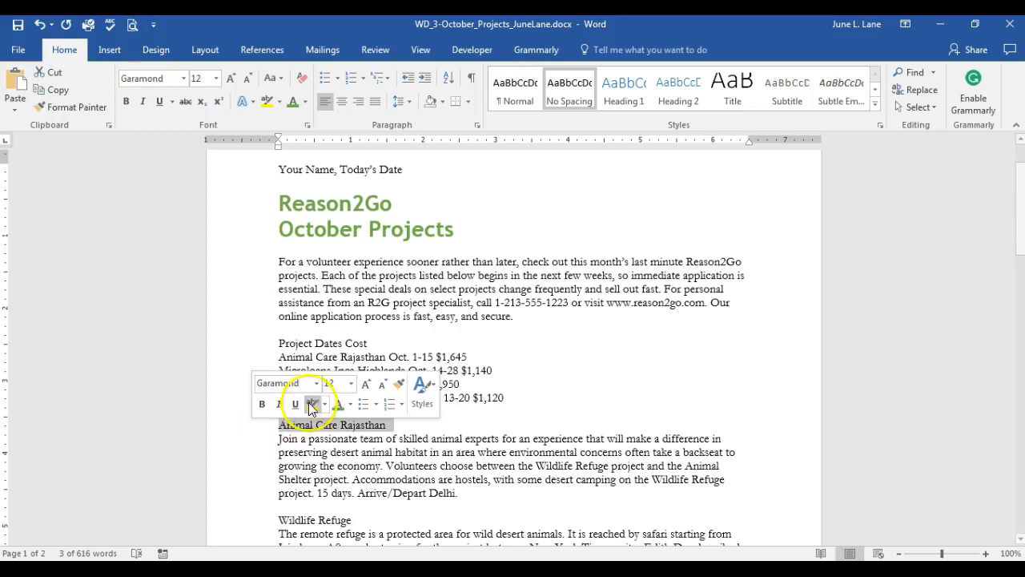
{"action": "left_click", "coordinate": [317, 383]}
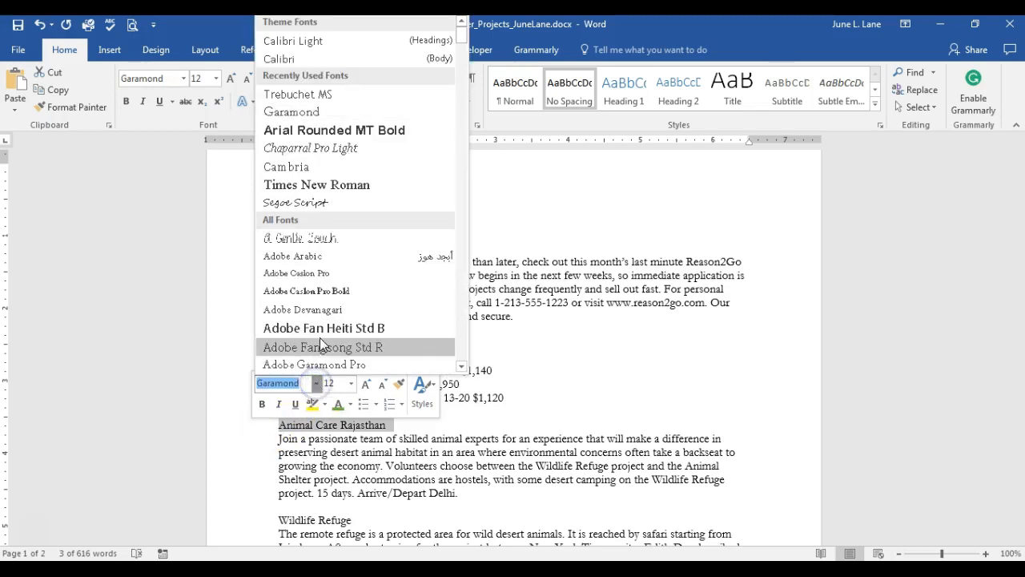
{"action": "left_click", "coordinate": [301, 95]}
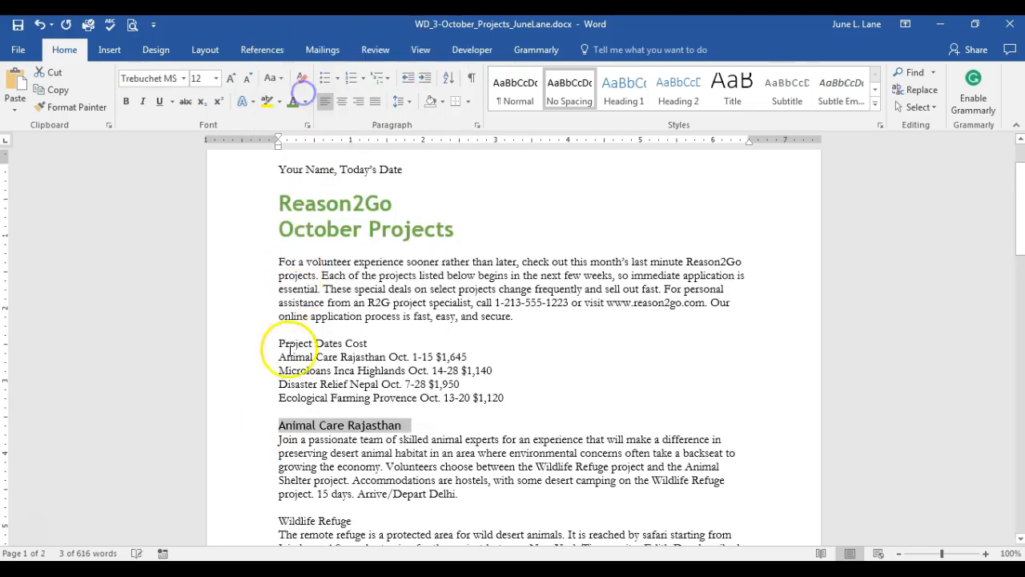
{"action": "right_click", "coordinate": [290, 430]}
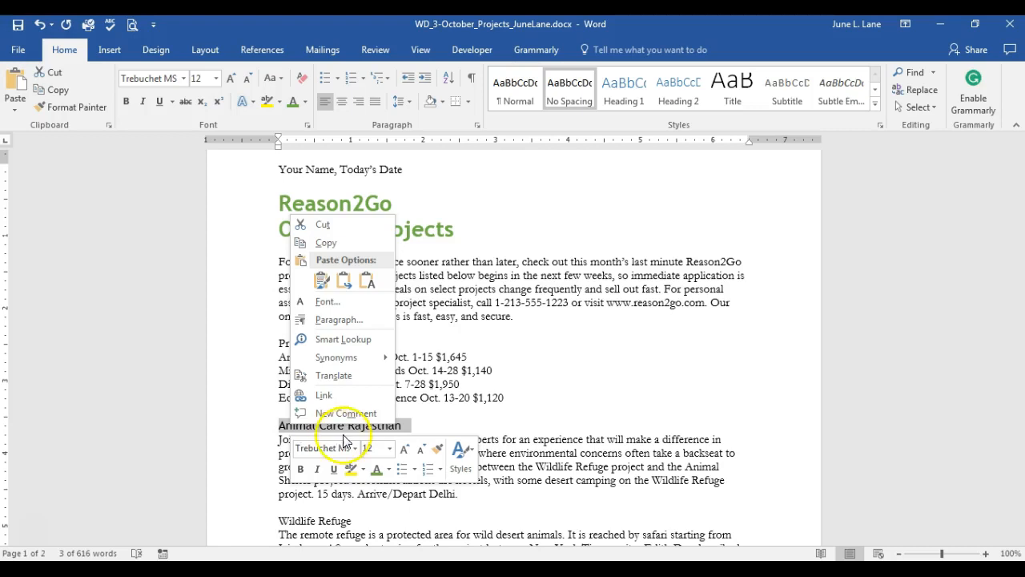
{"action": "left_click", "coordinate": [390, 448]}
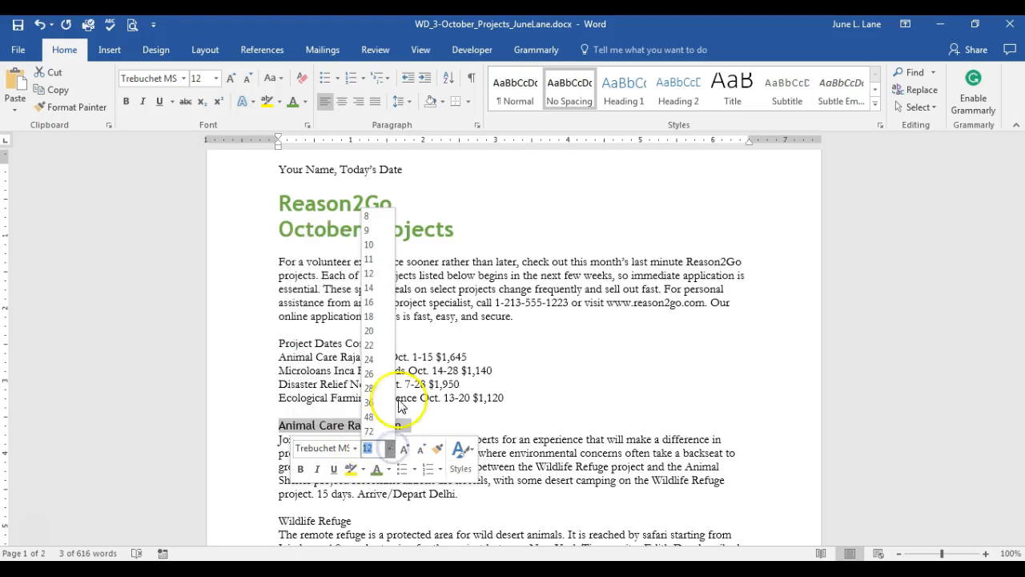
{"action": "left_click", "coordinate": [369, 287]}
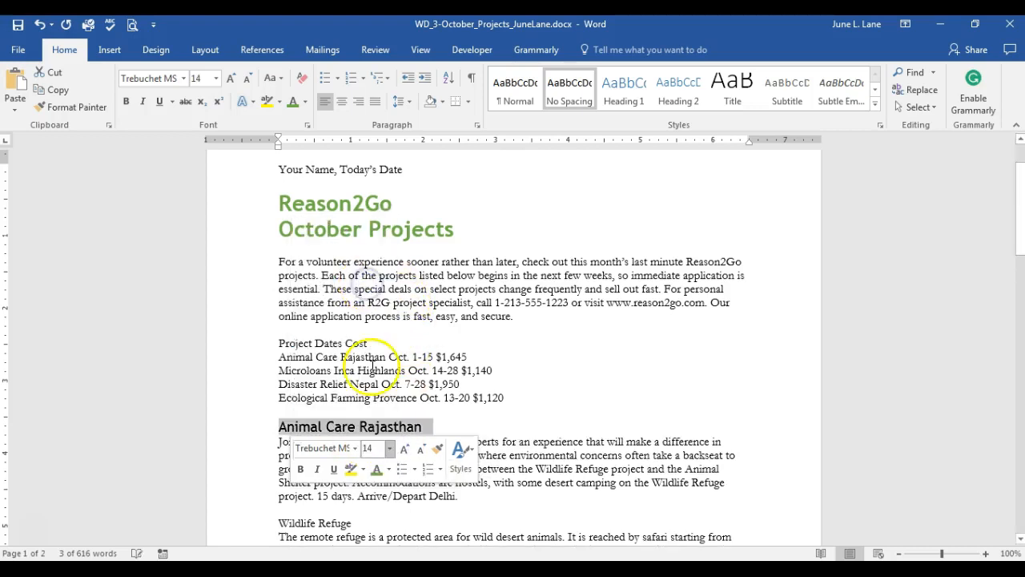
Make the Animal Care Rajasthan heading bold in the same green as the title, and save the document.
{"action": "left_click", "coordinate": [301, 469]}
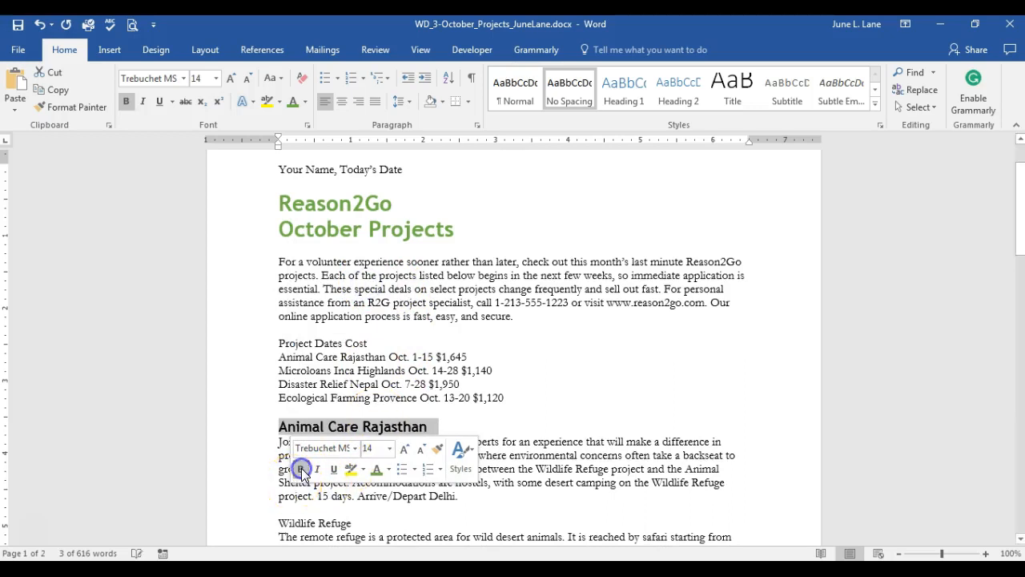
{"action": "left_click", "coordinate": [378, 472]}
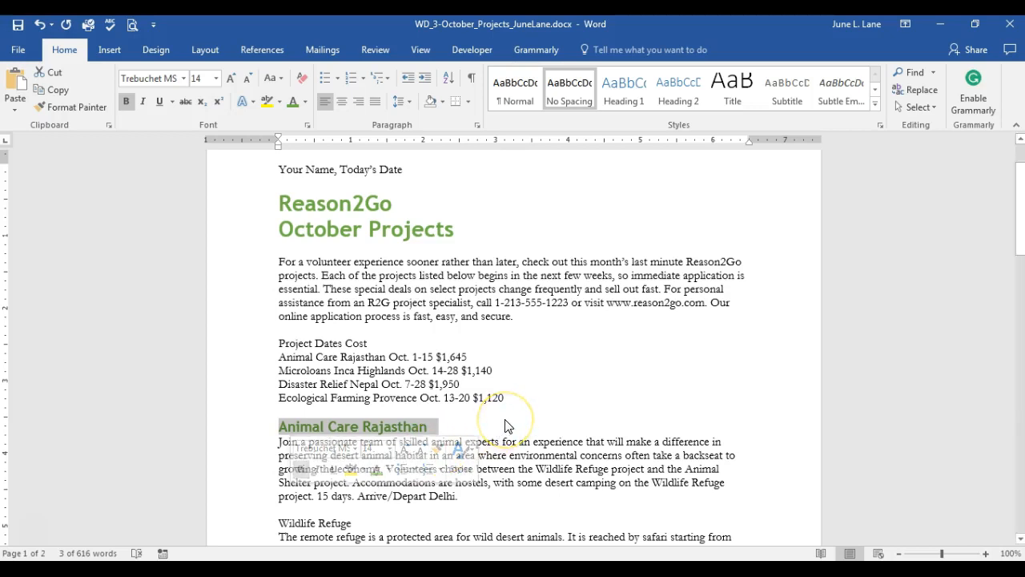
{"action": "left_click", "coordinate": [506, 424]}
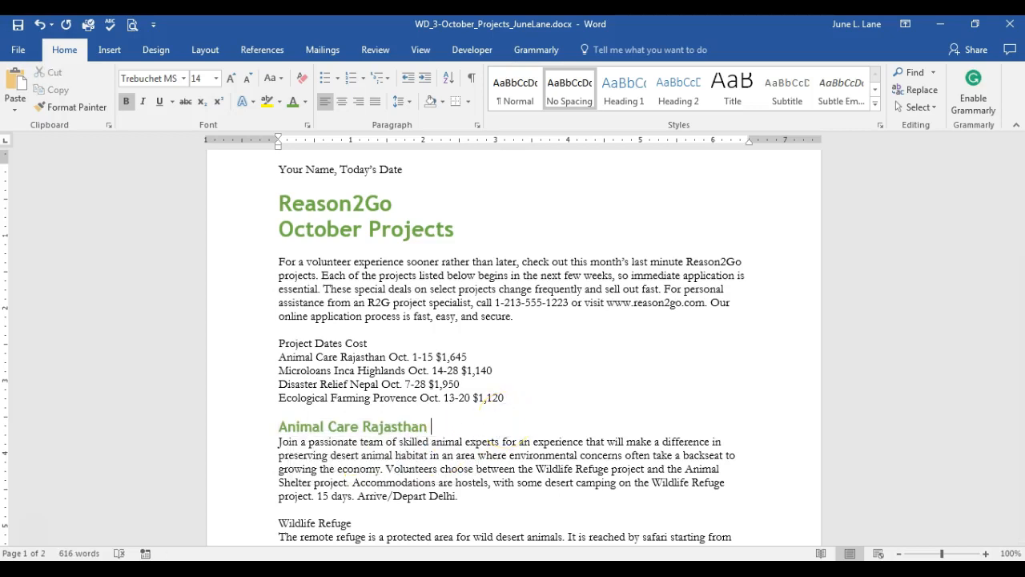
{"action": "left_click", "coordinate": [18, 24]}
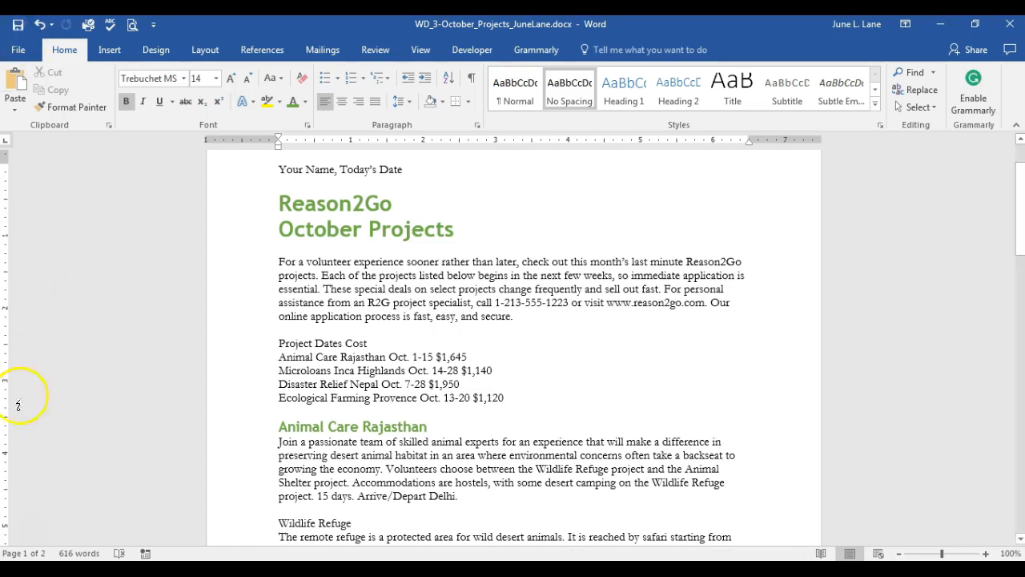